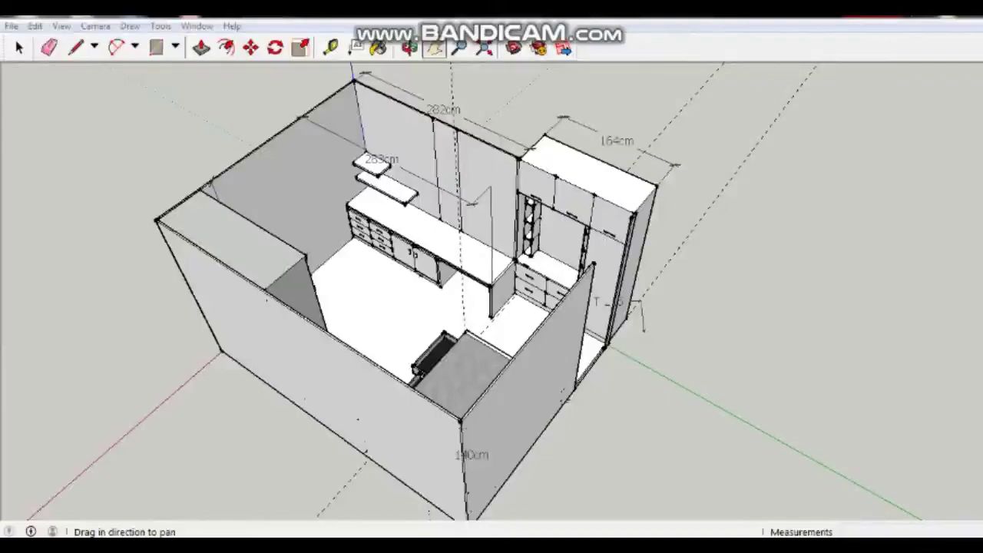
Orbit the room to a steep top-down view and zoom in on the tall cabinet's front panels.
mouse_move(642, 311)
middle_mouse_down()
mouse_move(620, 278)
mouse_move(646, 344)
mouse_move(595, 441)
mouse_move(553, 461)
mouse_move(514, 453)
mouse_move(338, 484)
middle_mouse_up()
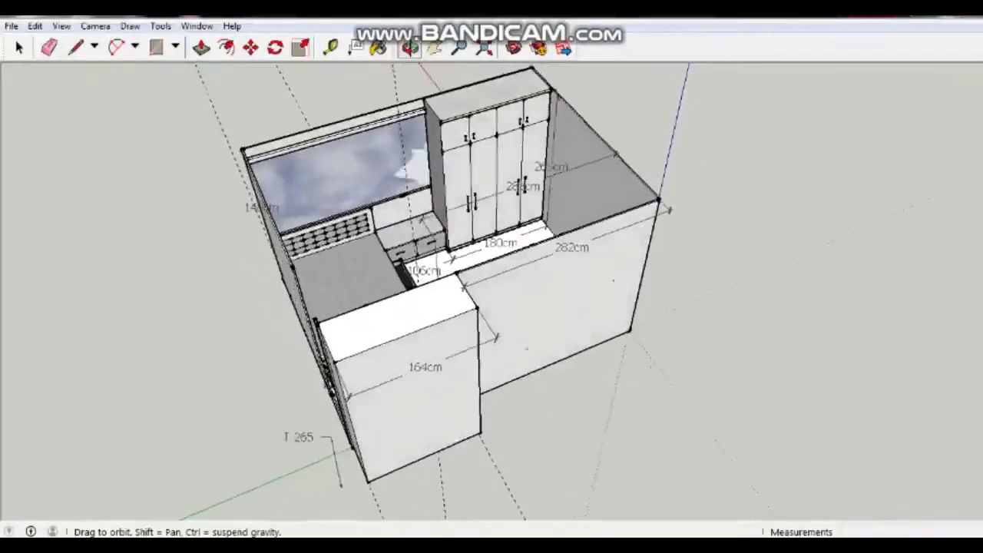
mouse_move(381, 343)
middle_mouse_down()
mouse_move(381, 331)
mouse_move(430, 330)
mouse_move(522, 299)
middle_mouse_up()
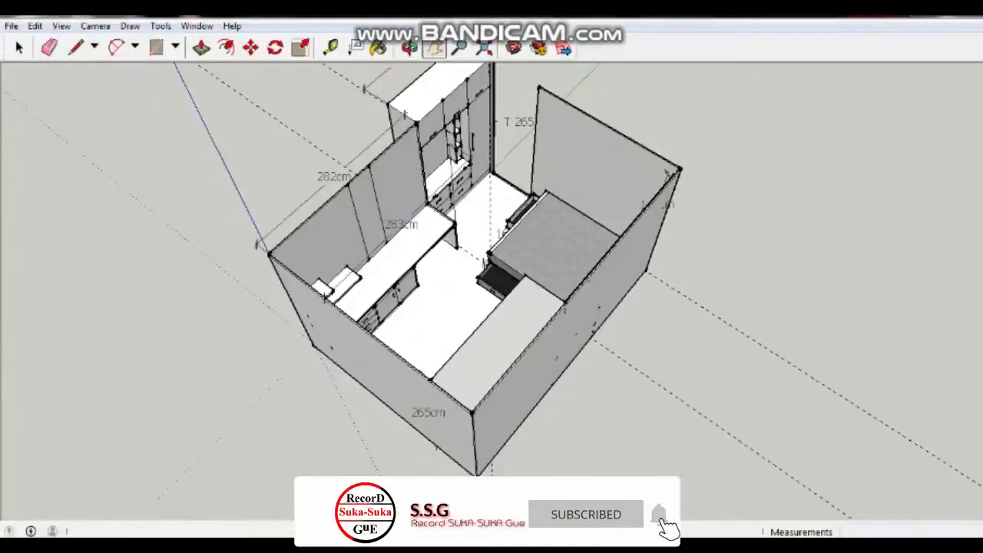
scroll(492, 292, "up", 3)
scroll(492, 292, "up", 5)
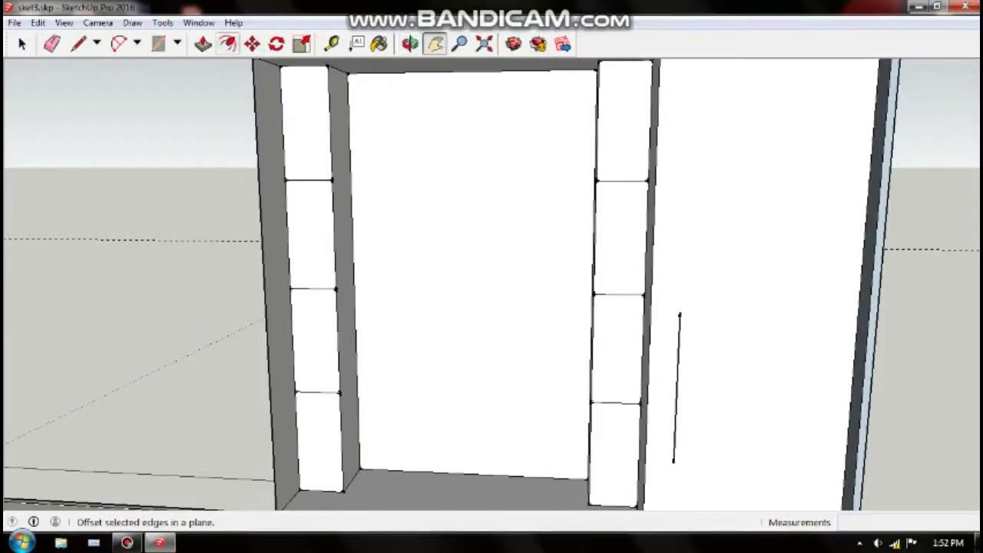
Inset a 1 cm border inside each of the four left-column panels of the tall cabinet.
left_click(227, 44)
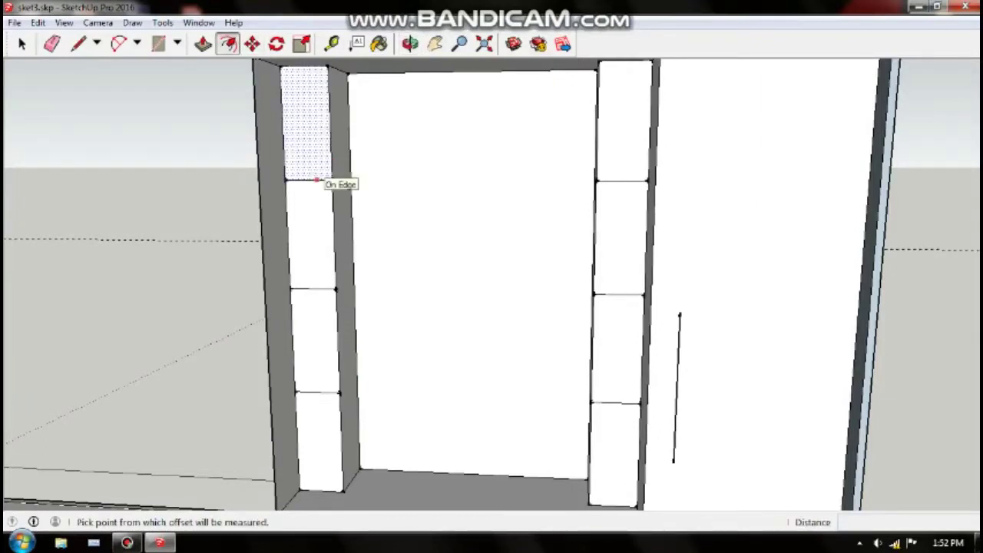
left_click(315, 180)
type("2")
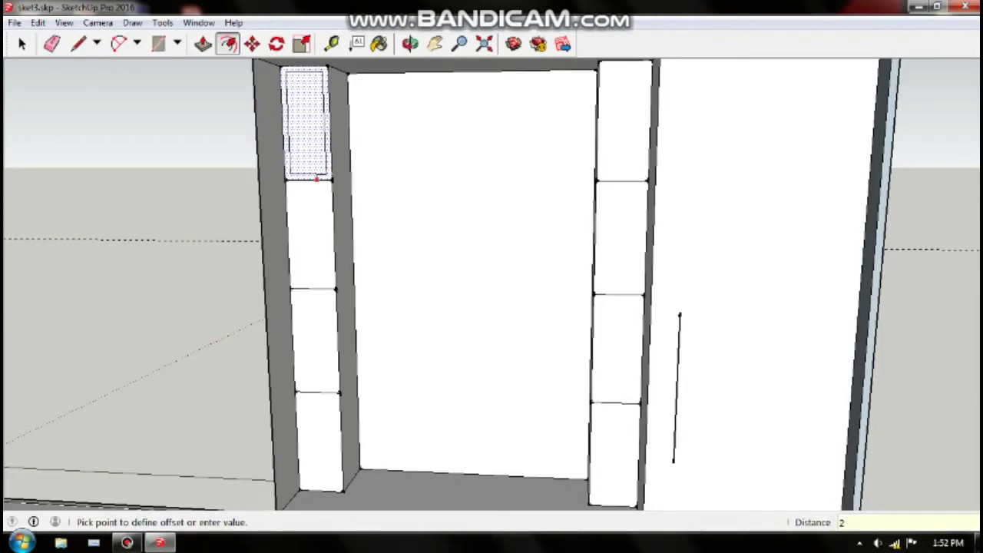
key("Return")
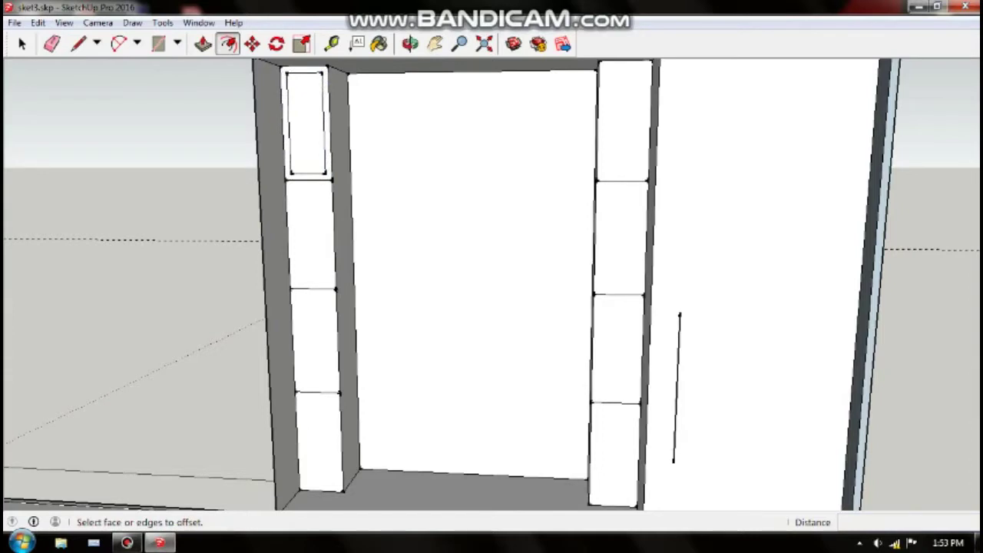
key("ctrl+z")
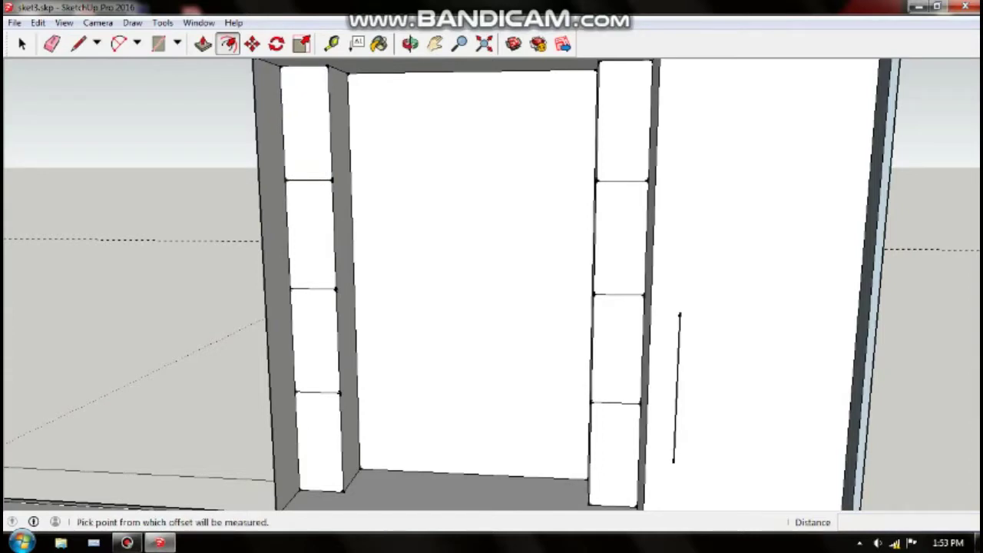
left_click(308, 179)
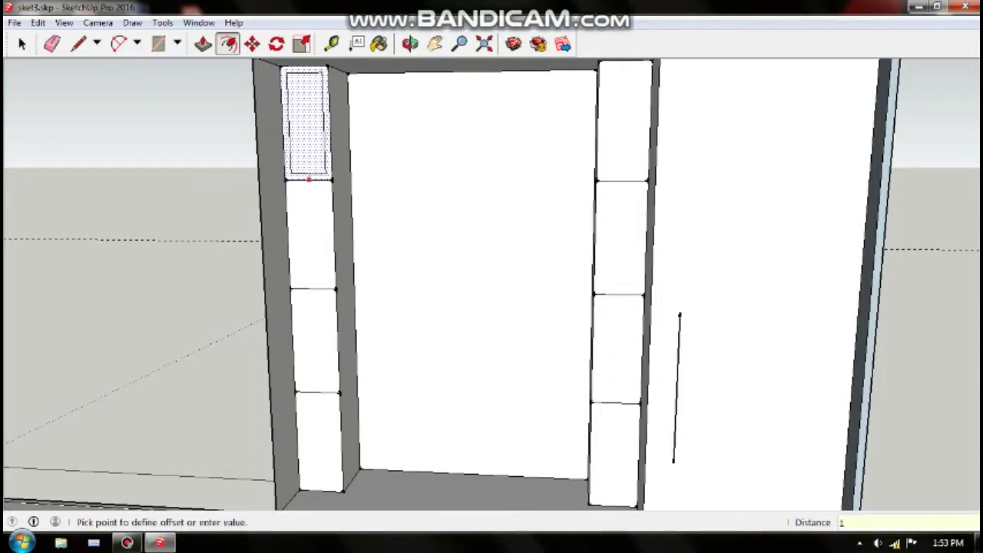
key("Escape")
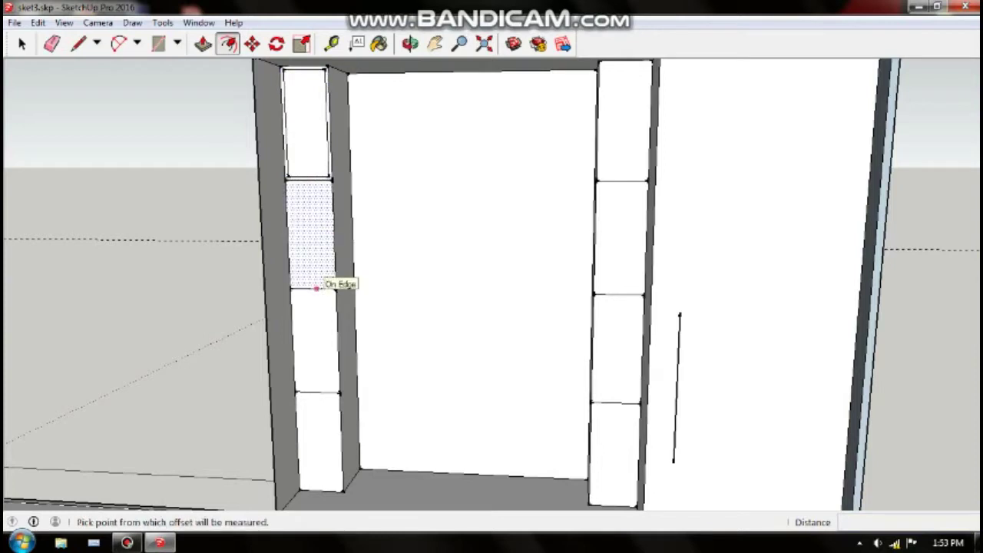
left_click(316, 289)
type("1")
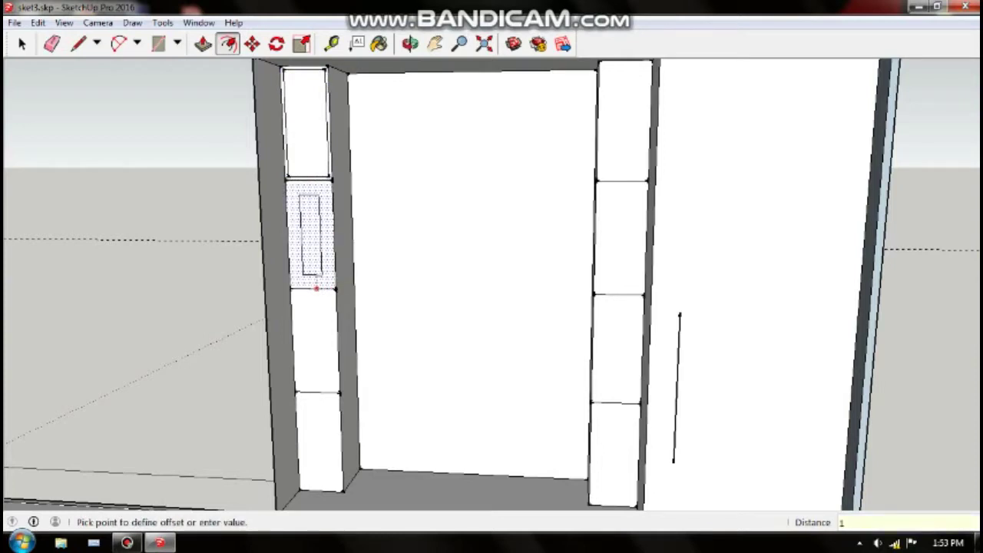
key("Return")
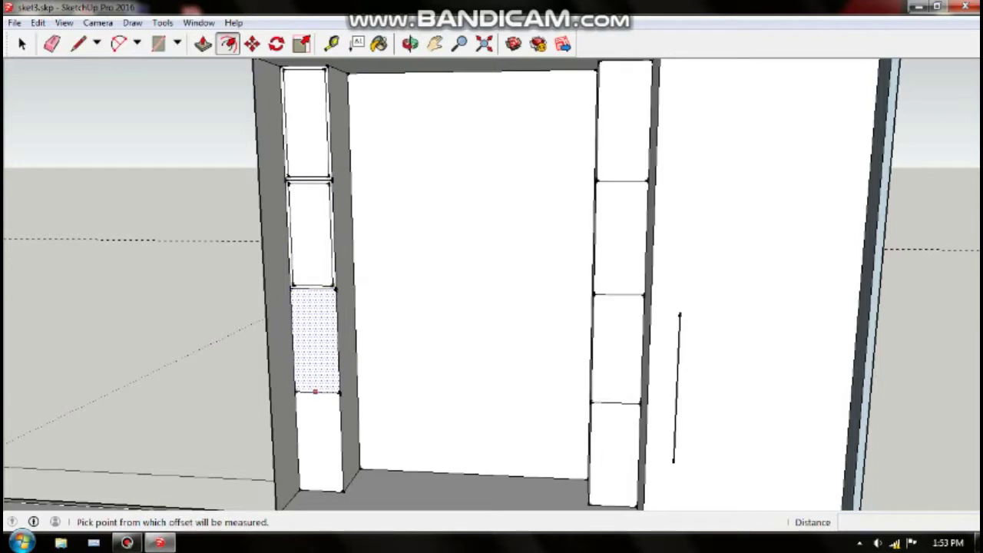
left_click(315, 391)
type("1")
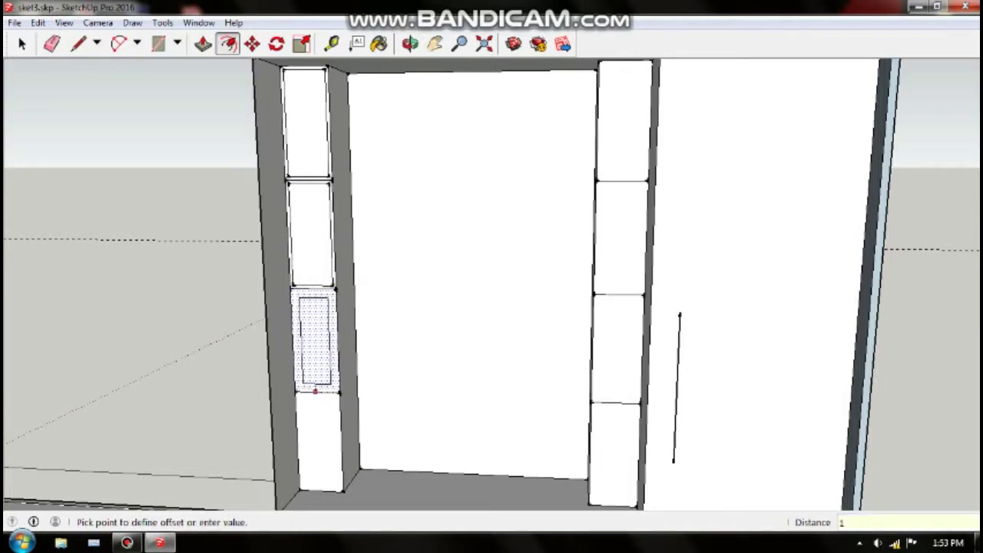
key("Return")
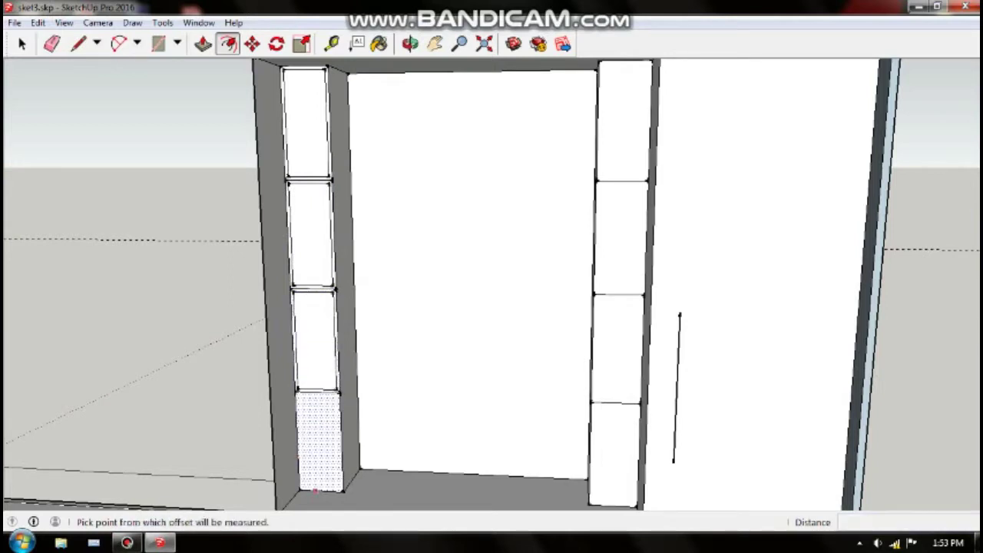
left_click(315, 490)
type("1")
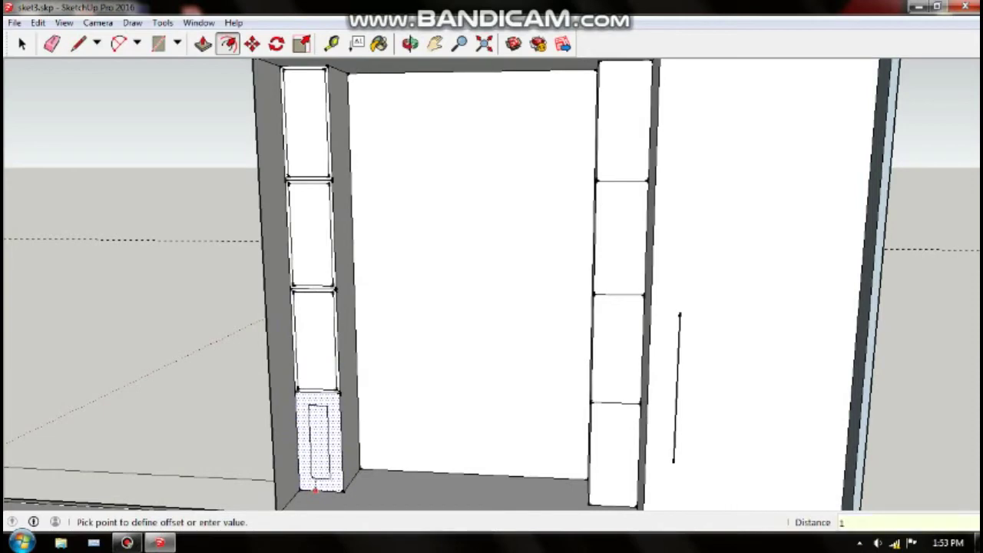
key("Return")
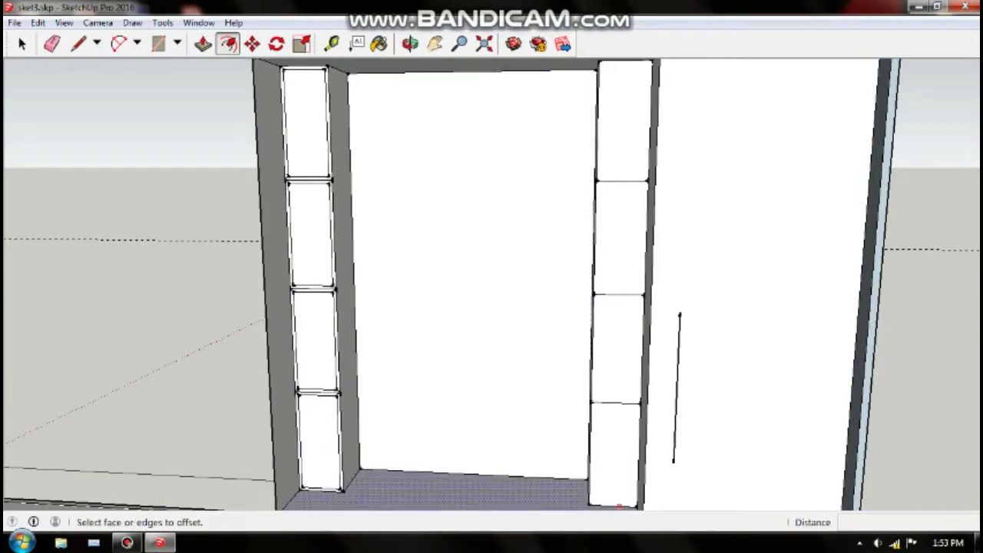
Inset the same 1 cm border inside each of the four right-column panels.
left_click(613, 504)
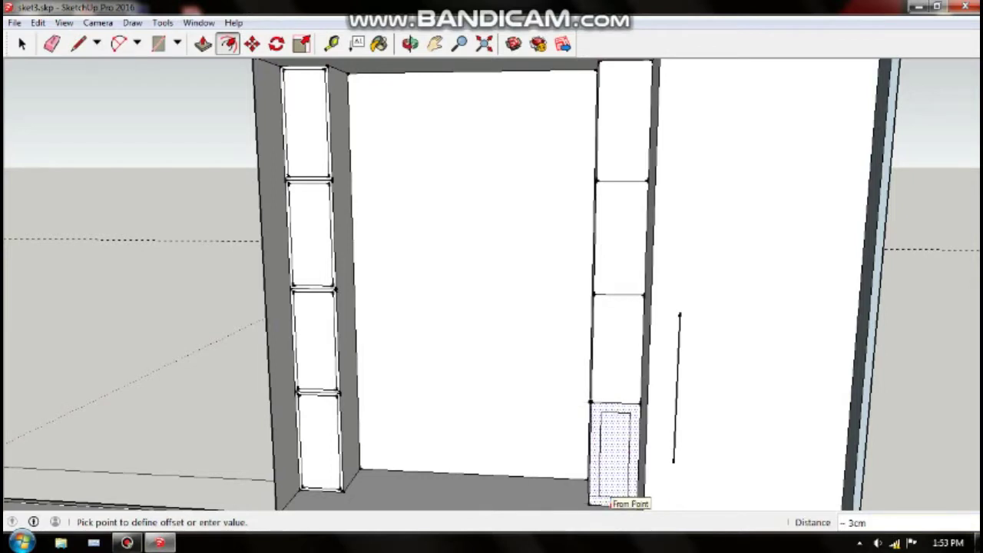
key("Return")
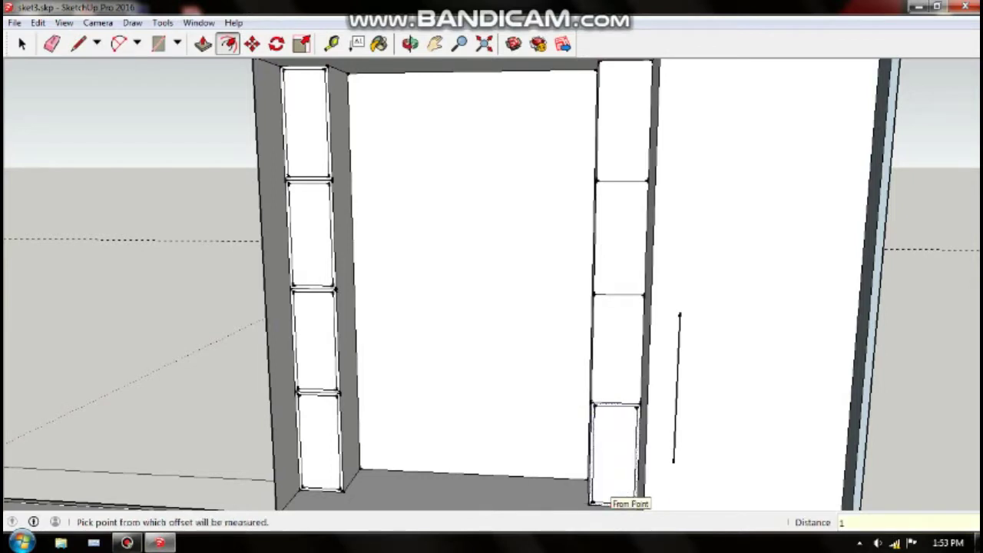
left_click(615, 401)
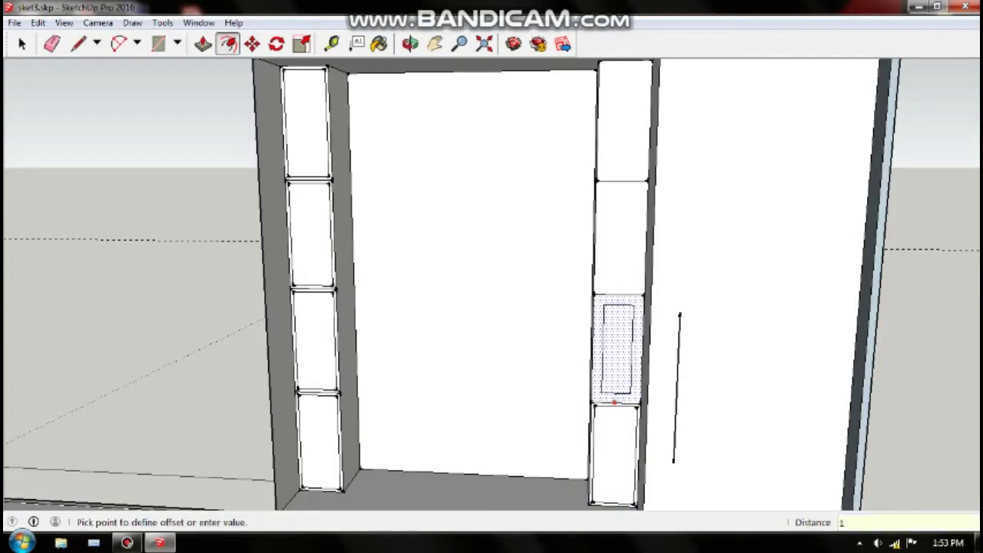
key("Return")
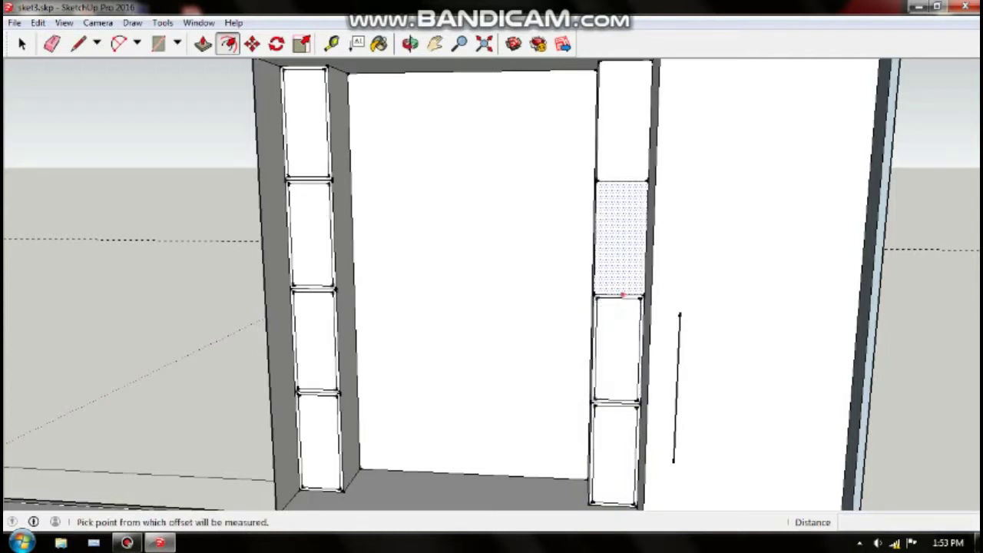
left_click(621, 295)
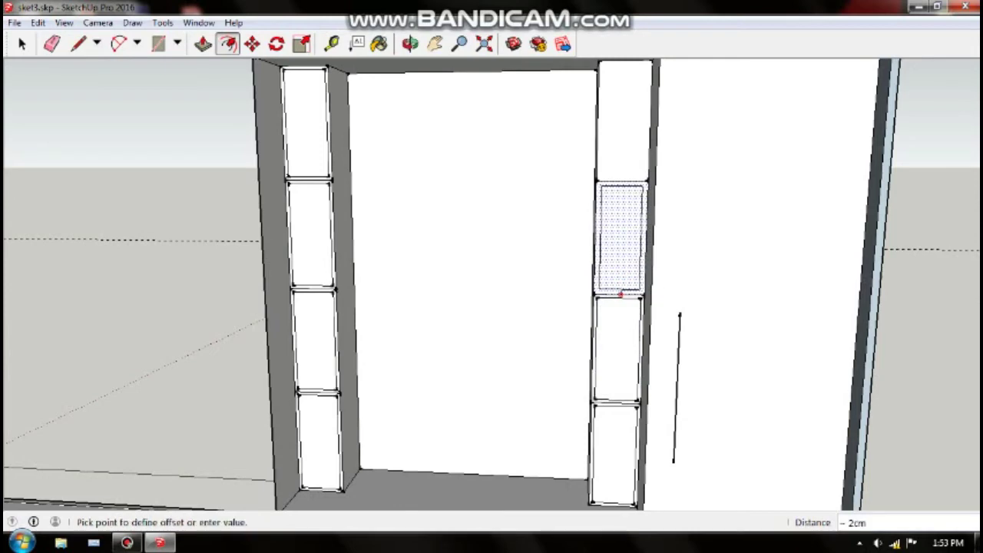
key("Return")
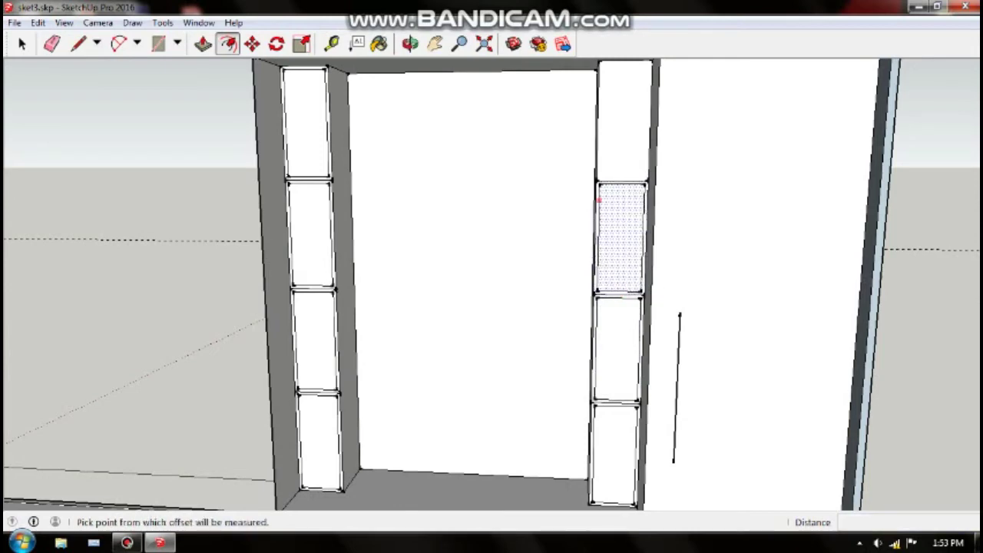
left_click(617, 182)
type("1")
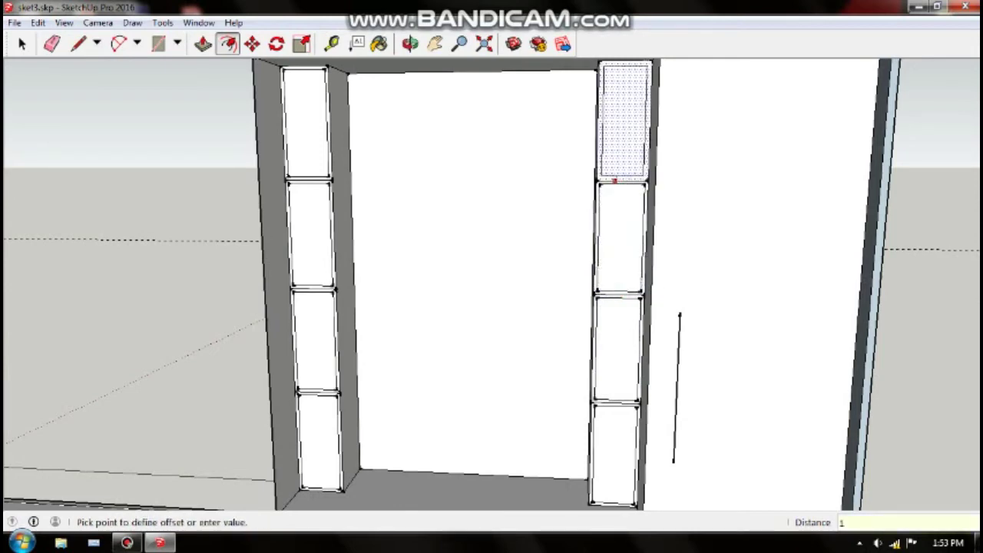
key("Return")
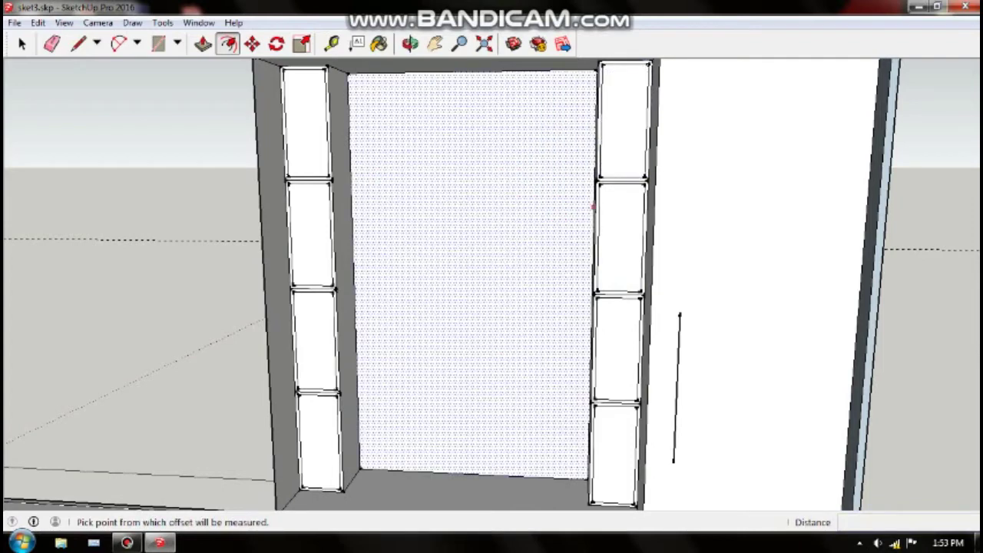
key("e")
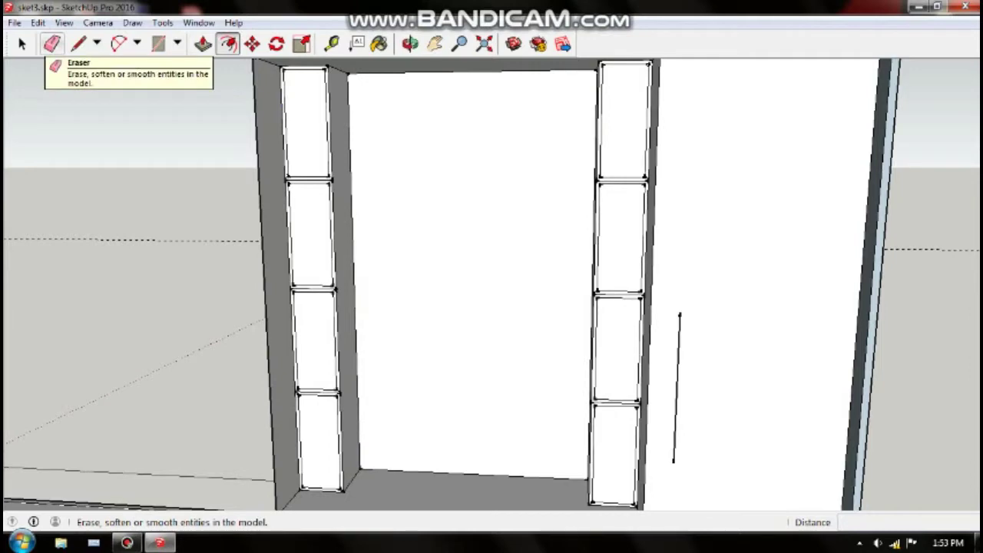
Erase the first doubled edges between stacked panels on the left and right posts.
left_click(51, 44)
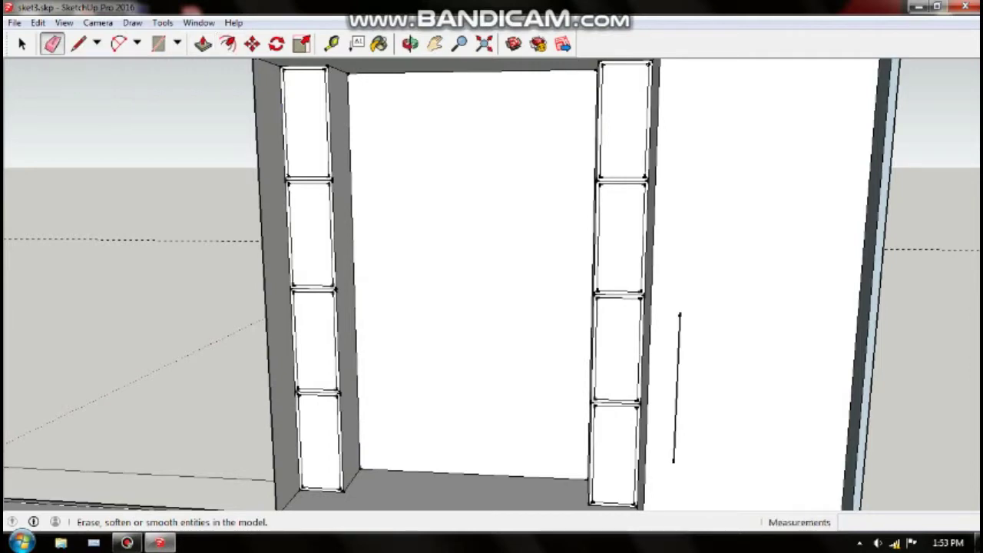
scroll(312, 161, "up", 1)
scroll(313, 160, "up", 1)
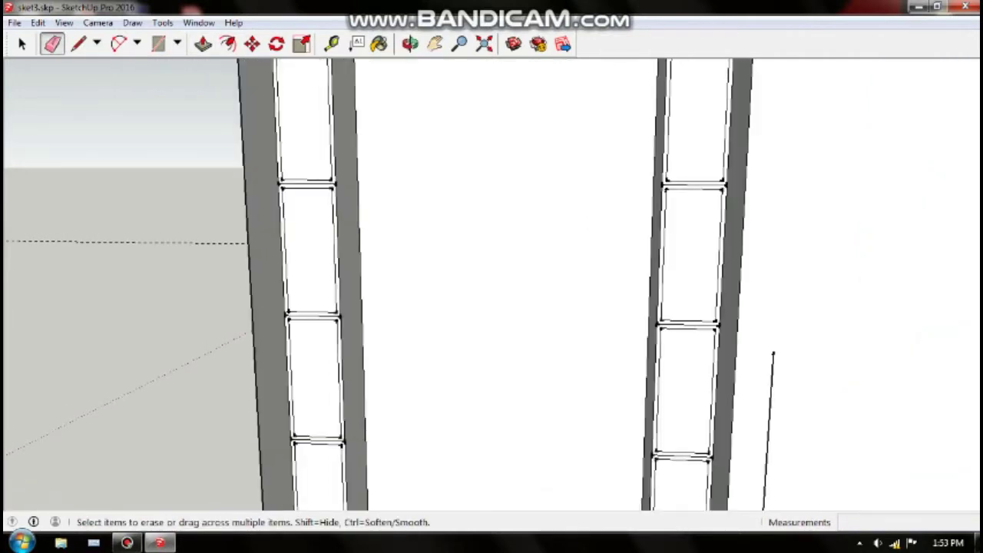
scroll(313, 160, "up", 1)
scroll(312, 160, "up", 1)
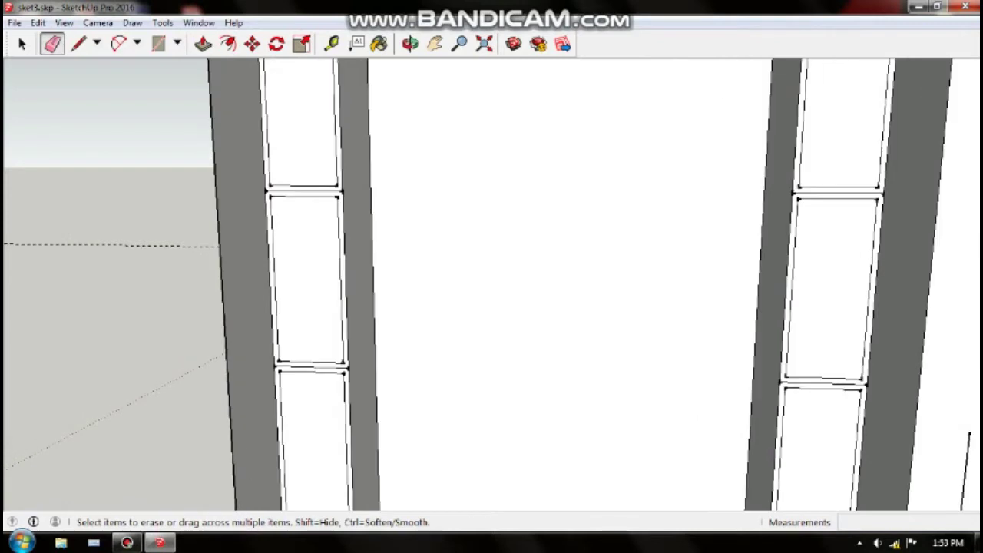
left_click(304, 190)
left_click(311, 365)
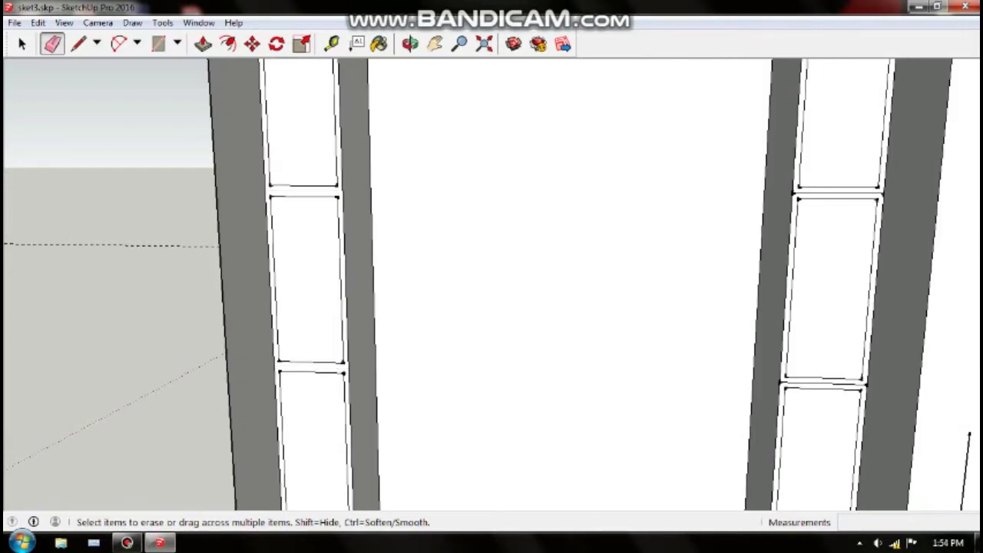
left_click(837, 191)
Reframe the view and erase the remaining doubled edges on both posts.
scroll(844, 377, "down", 2)
middle_click_drag(845, 376, 815, 338)
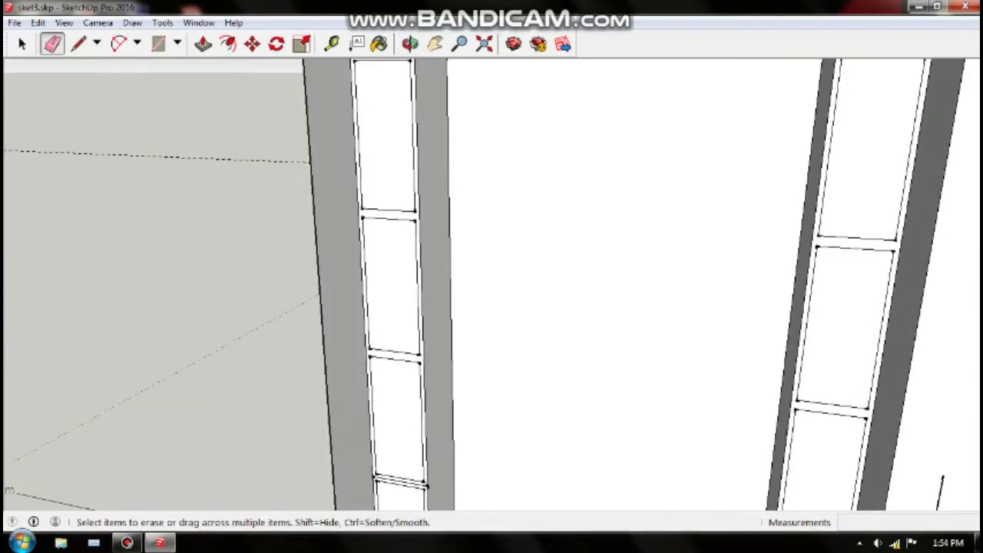
left_click(435, 43)
left_click_drag(584, 384, 542, 245)
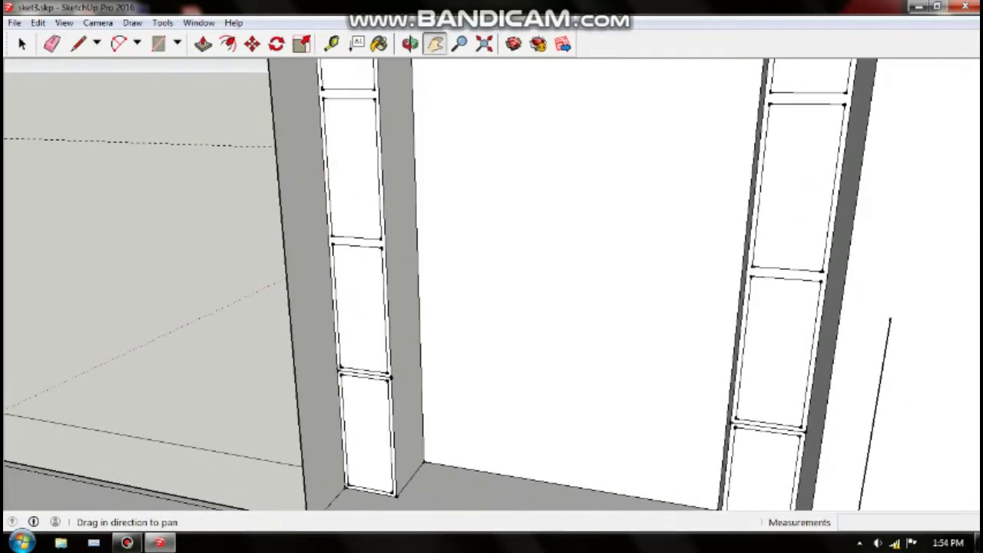
left_click(51, 44)
middle_click_drag(584, 307, 629, 307)
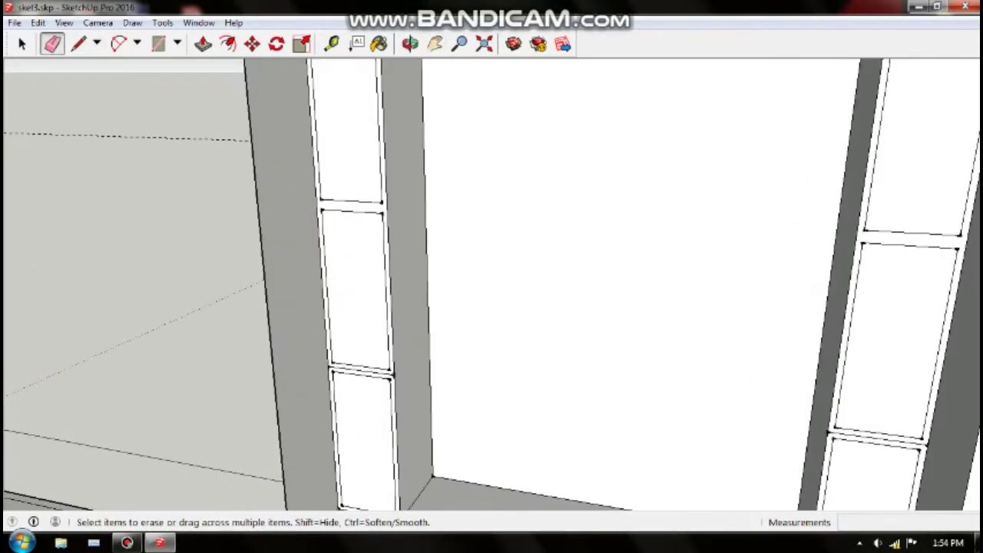
left_click(361, 371)
left_click(876, 442)
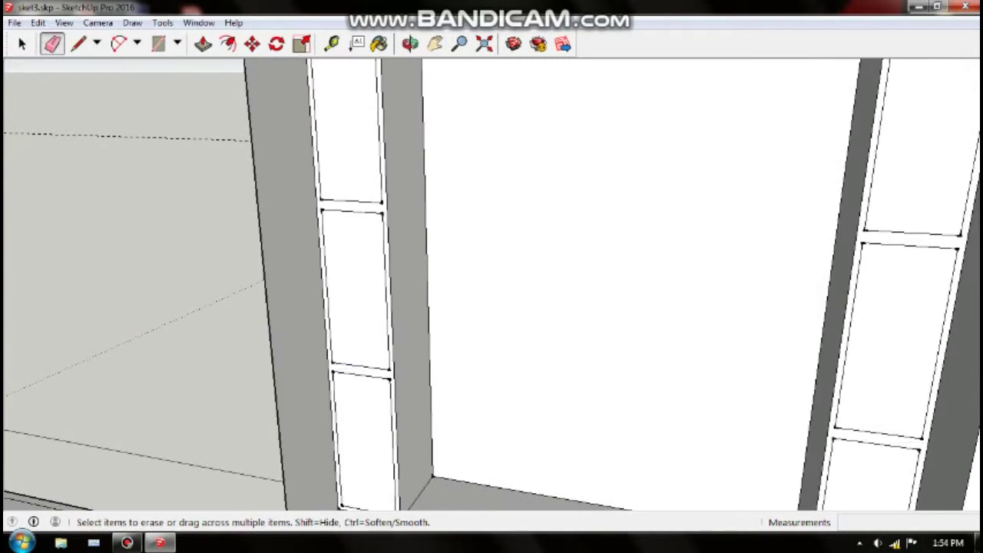
Push the four left-column panels back 19 cm into open shelf compartments.
left_click(202, 43)
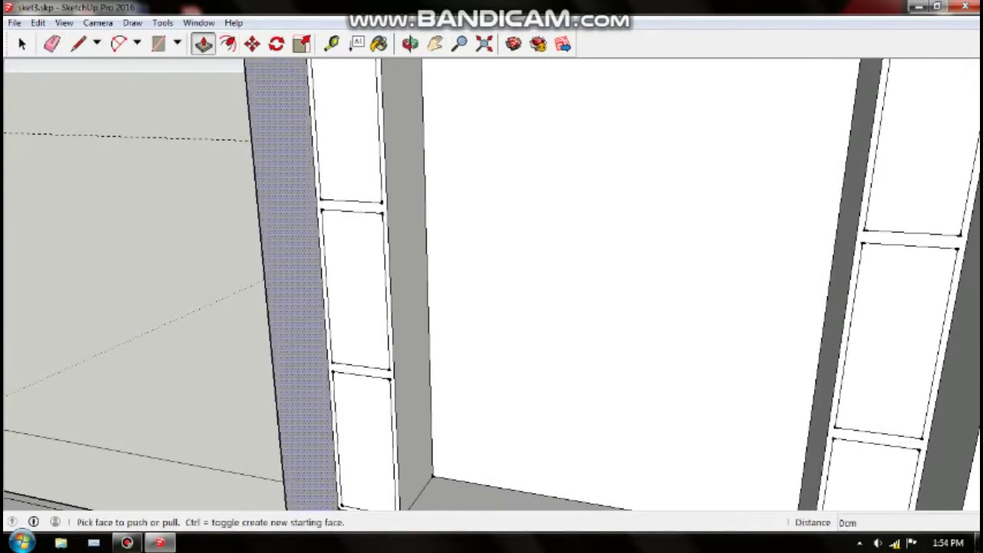
scroll(345, 277, "down", 3)
scroll(350, 276, "down", 2)
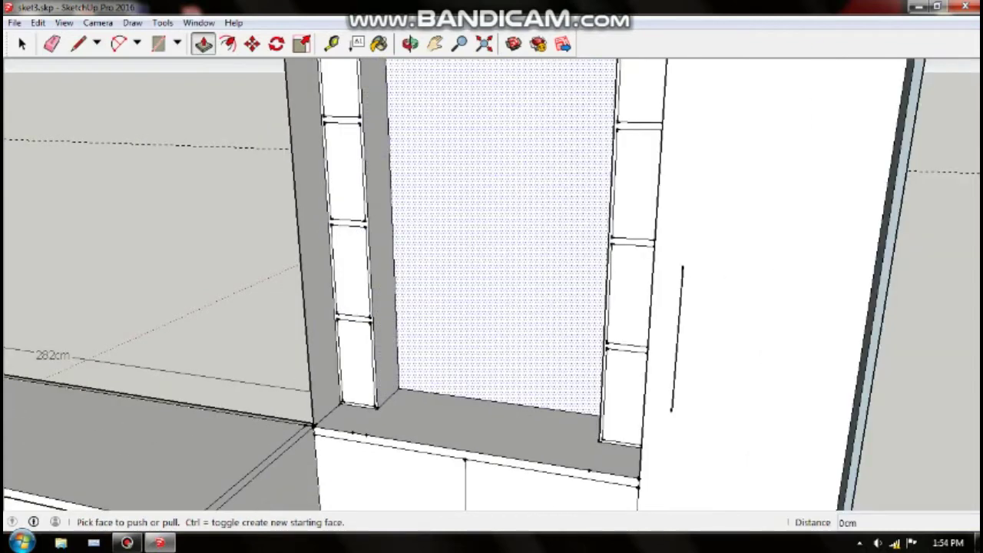
left_click(435, 44)
left_click_drag(491, 277, 483, 323)
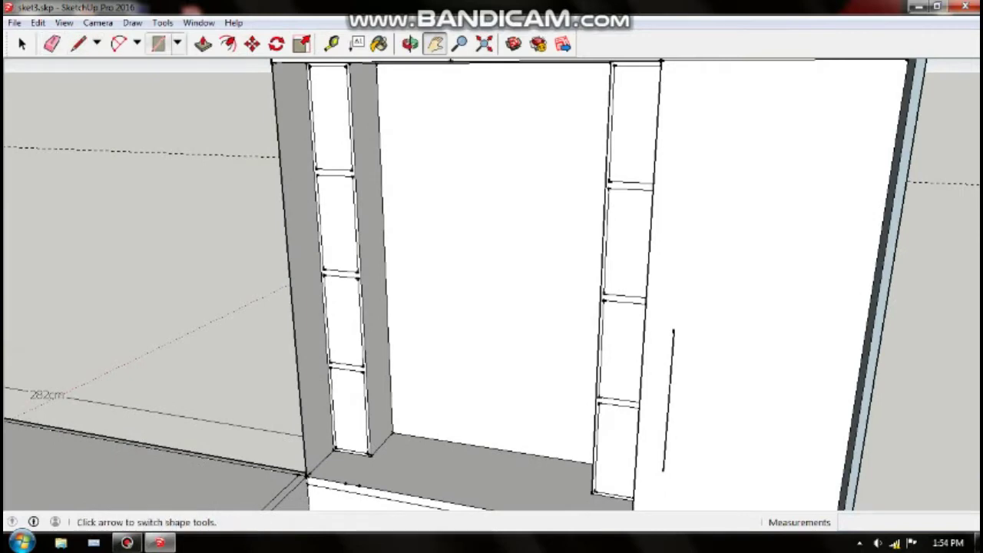
left_click(203, 44)
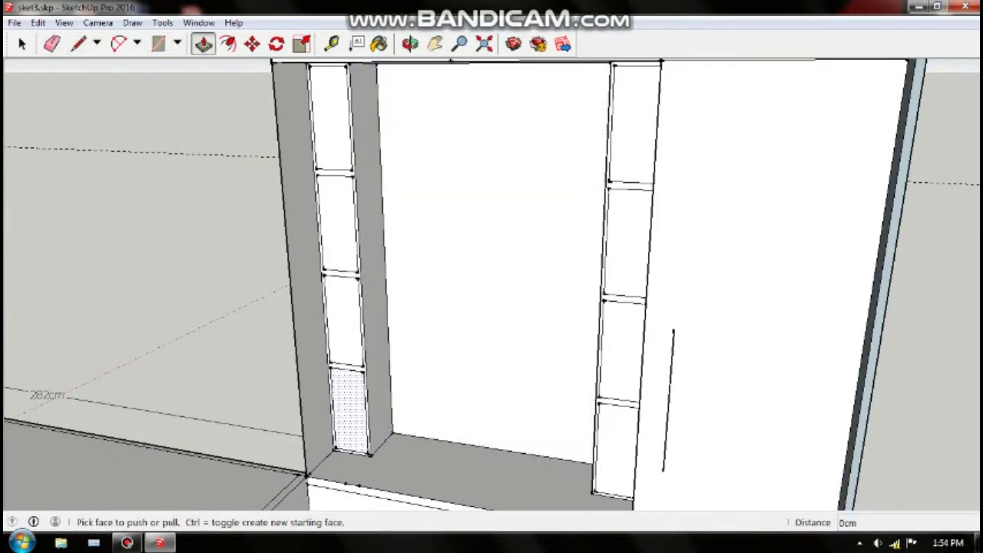
left_click(351, 407)
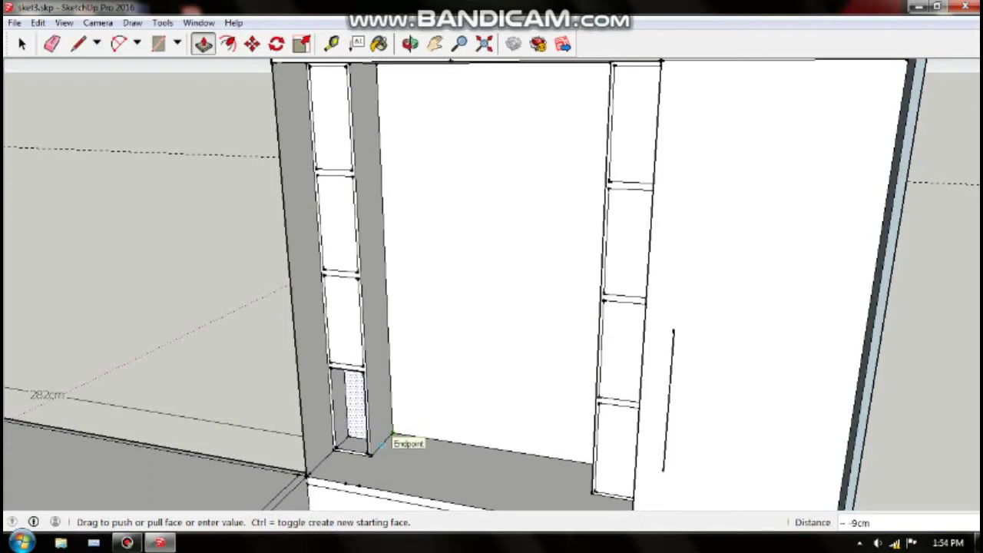
left_click(392, 434)
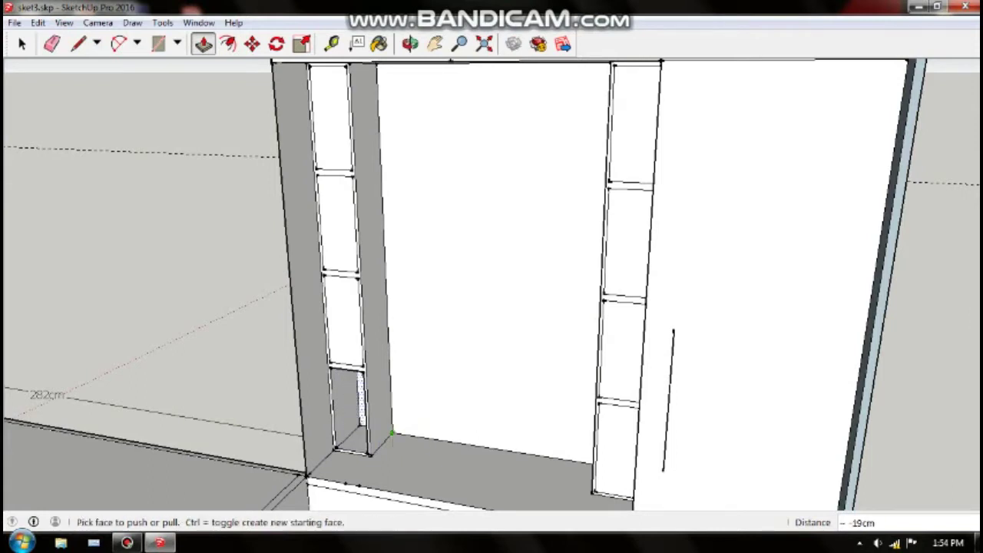
left_click(342, 319)
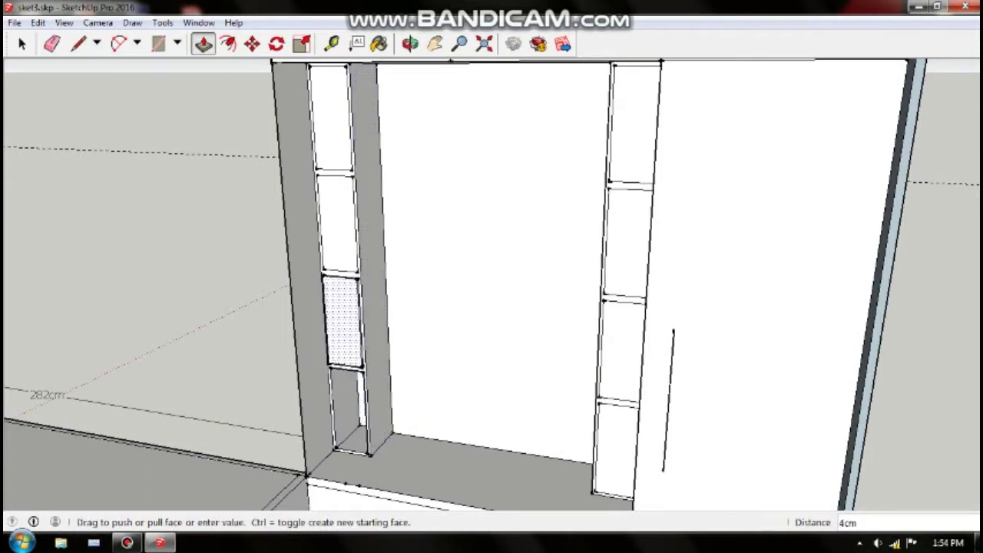
left_click(387, 336)
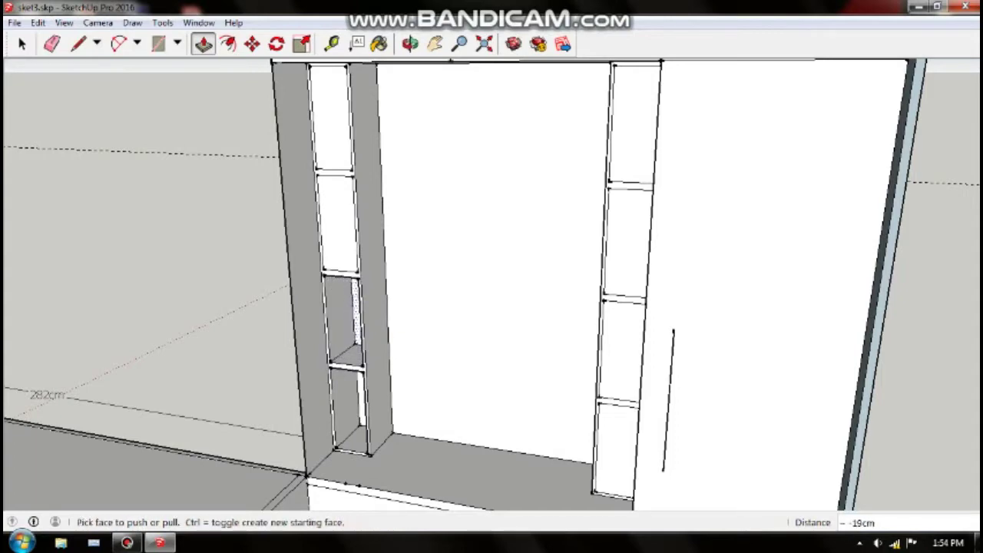
left_click(338, 223)
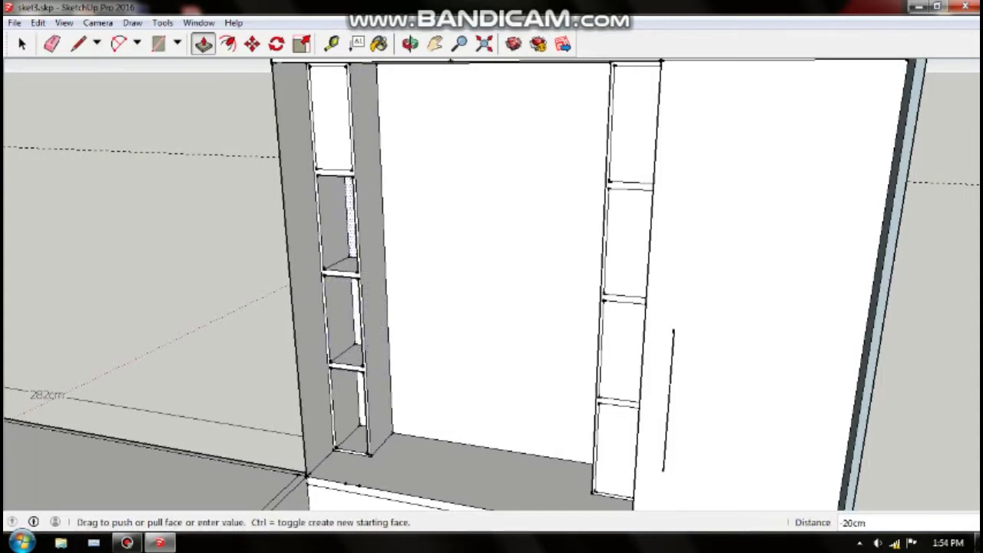
left_click(391, 252)
left_click(330, 116)
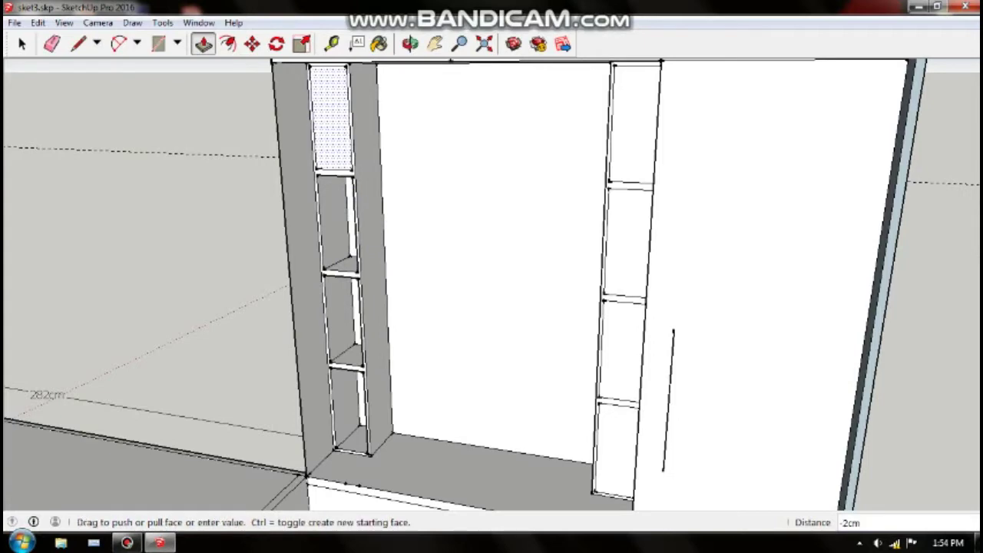
left_click(383, 163)
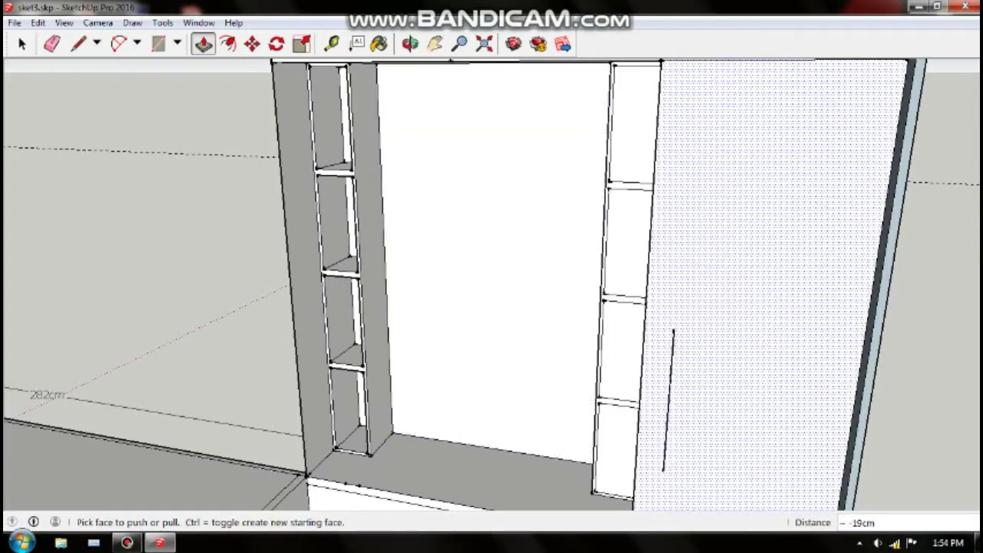
Push the four right-column panels back 19 cm, then orbit to a frontal view.
left_click(630, 127)
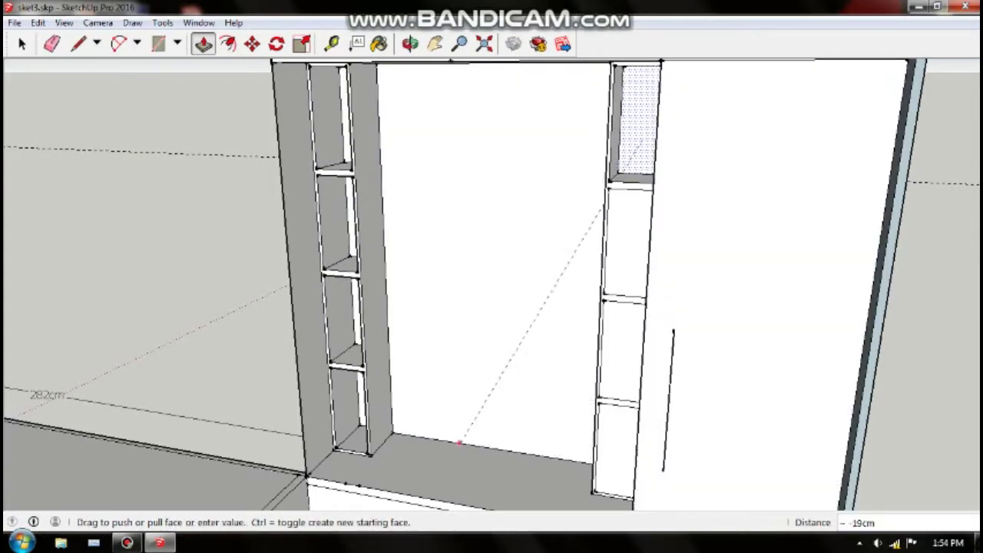
left_click(476, 446)
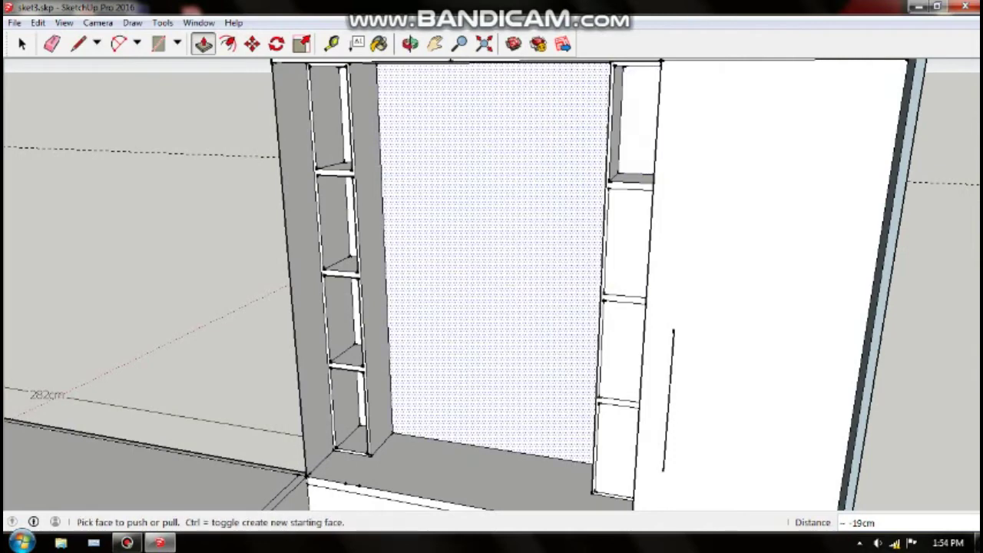
left_click(626, 246)
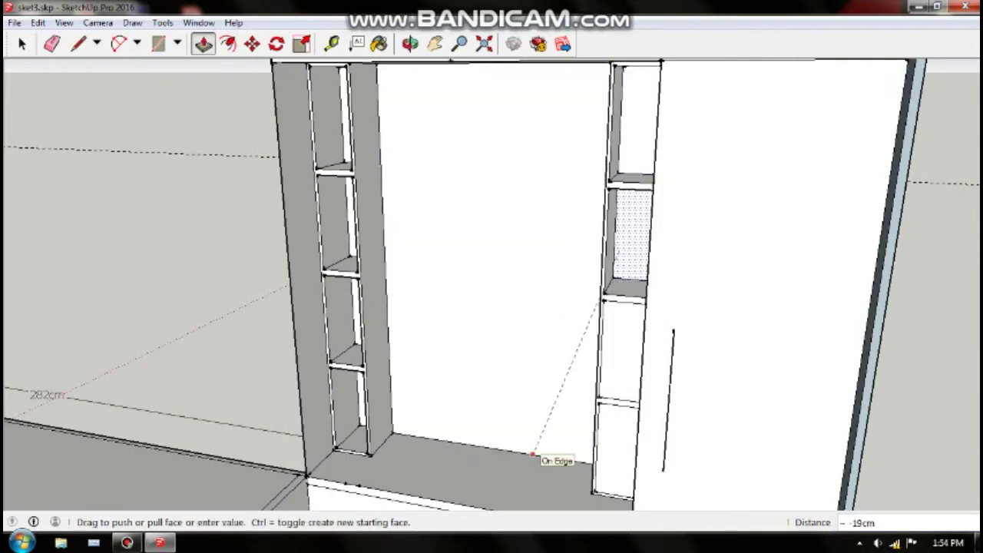
left_click(550, 459)
left_click(622, 342)
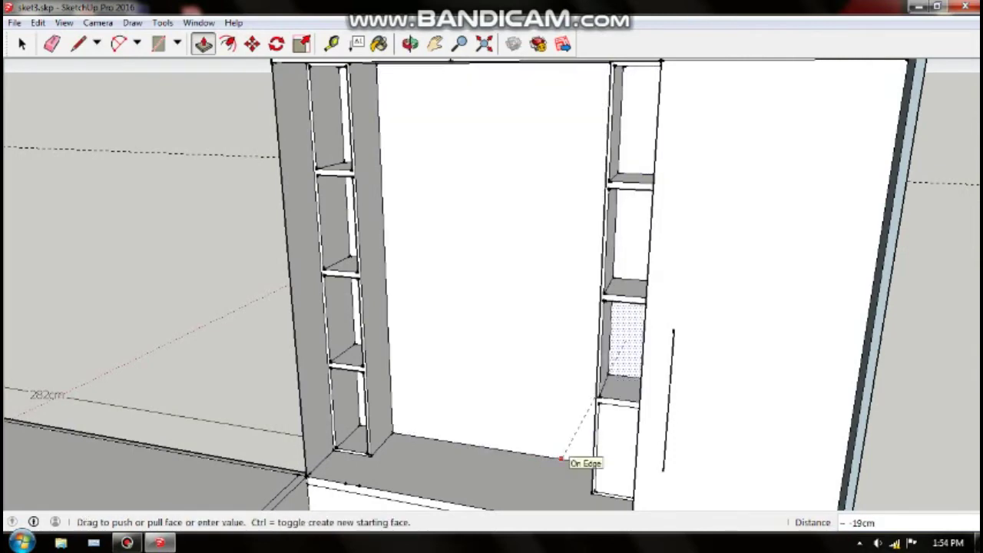
left_click(570, 459)
left_click(619, 434)
left_click(570, 459)
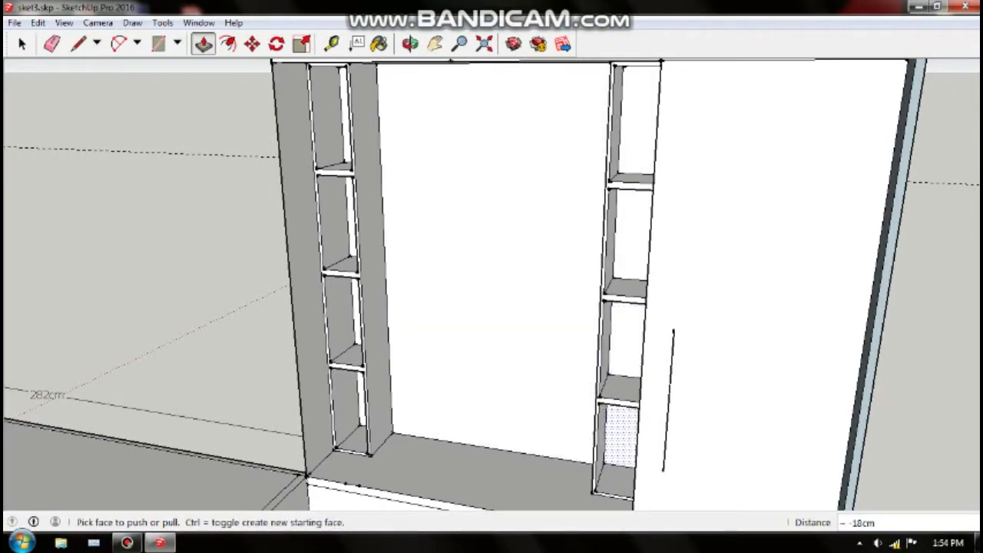
mouse_move(492, 269)
middle_mouse_down()
mouse_move(460, 269)
mouse_move(476, 286)
mouse_move(446, 296)
mouse_move(426, 338)
middle_mouse_up()
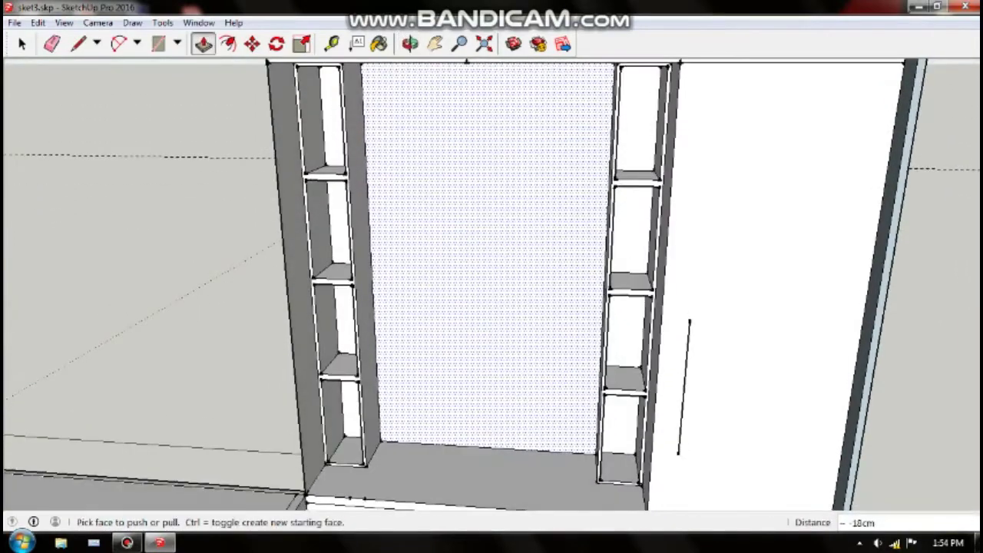
scroll(492, 284, "down", 2)
middle_click_drag(491, 285, 476, 291)
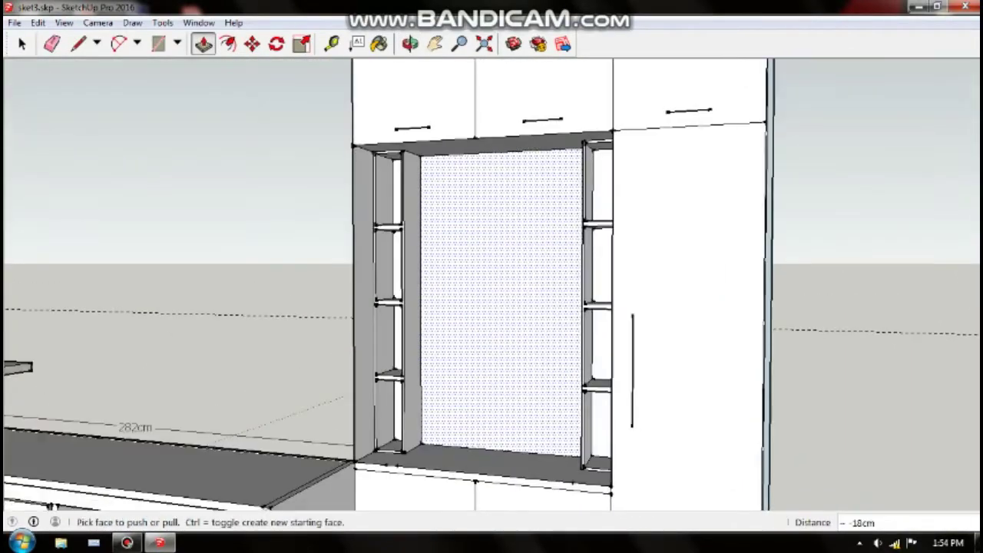
double_click(500, 292)
key("space")
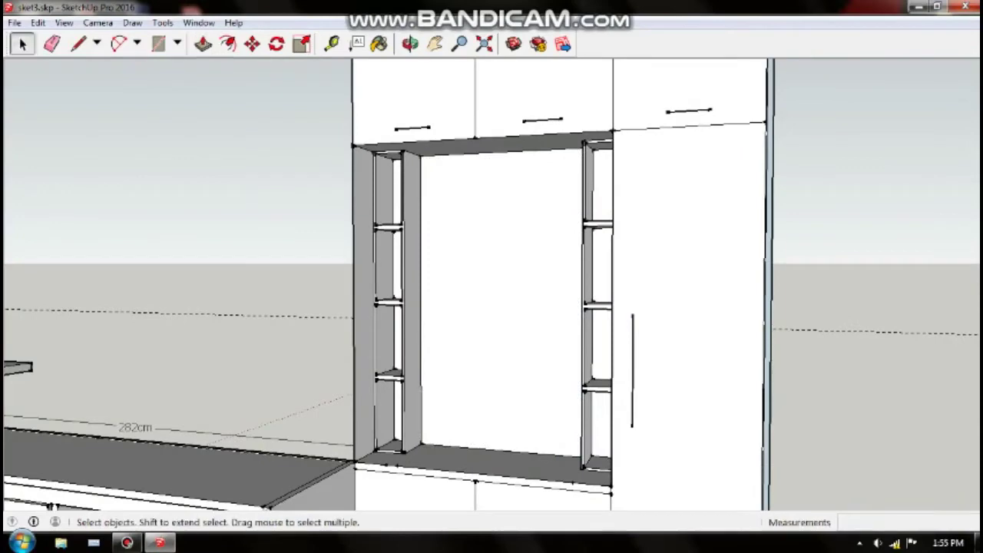
scroll(692, 492, "down", 1)
mouse_move(691, 492)
middle_mouse_down()
mouse_move(724, 505)
mouse_move(691, 507)
middle_mouse_up()
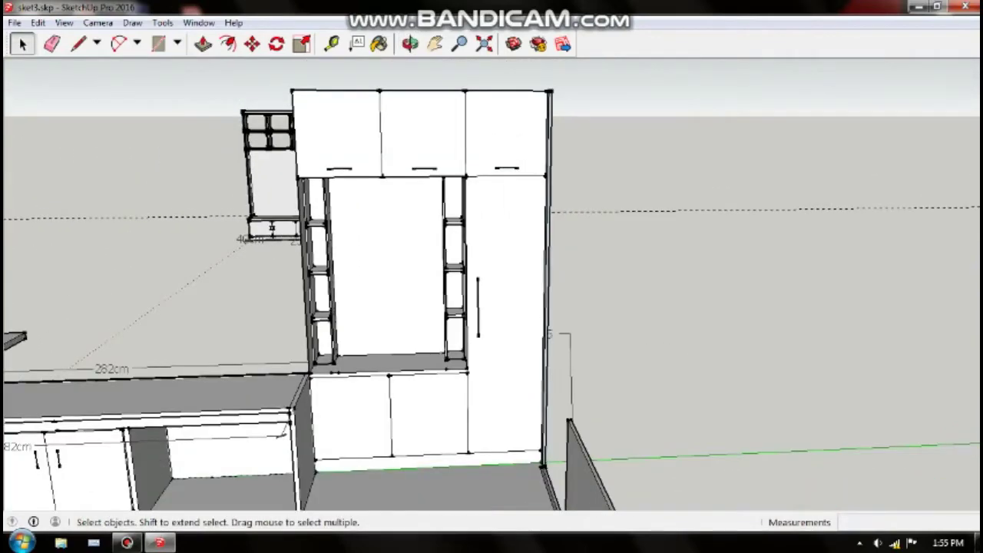
scroll(492, 300, "down", 2)
scroll(492, 299, "down", 2)
scroll(491, 300, "down", 1)
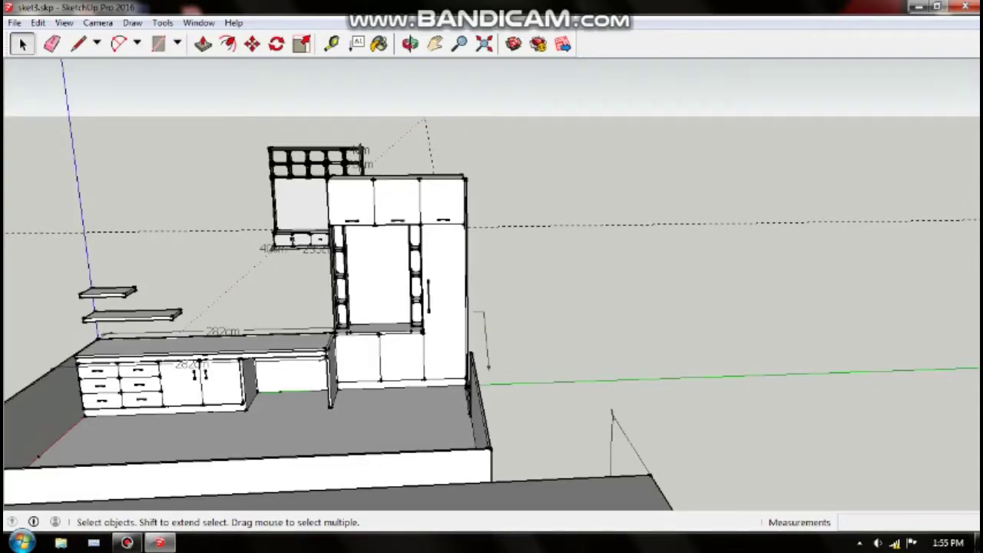
middle_click_drag(691, 507, 692, 492)
mouse_move(492, 300)
middle_mouse_down()
mouse_move(461, 307)
mouse_move(477, 296)
middle_mouse_up()
scroll(492, 300, "down", 1)
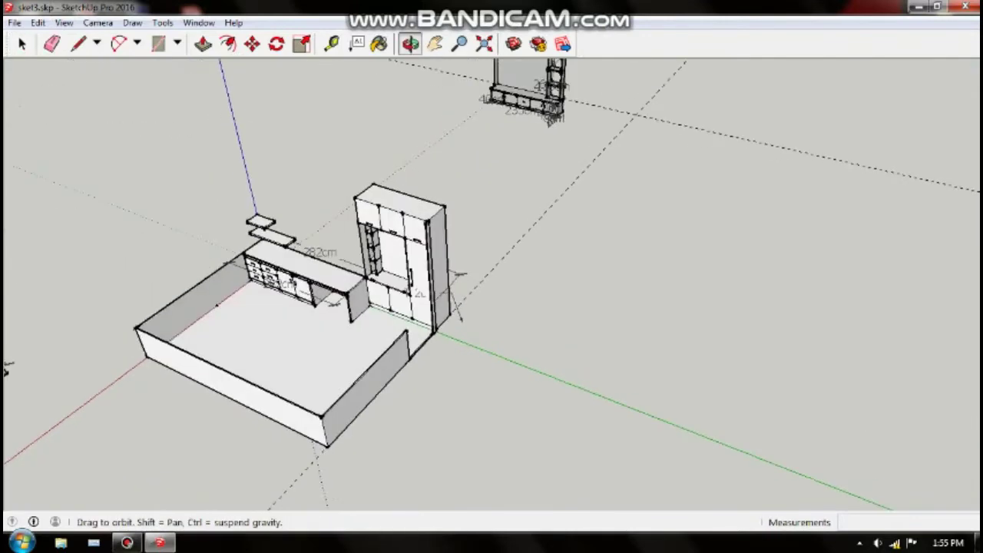
scroll(491, 300, "up", 1)
scroll(491, 300, "up", 3)
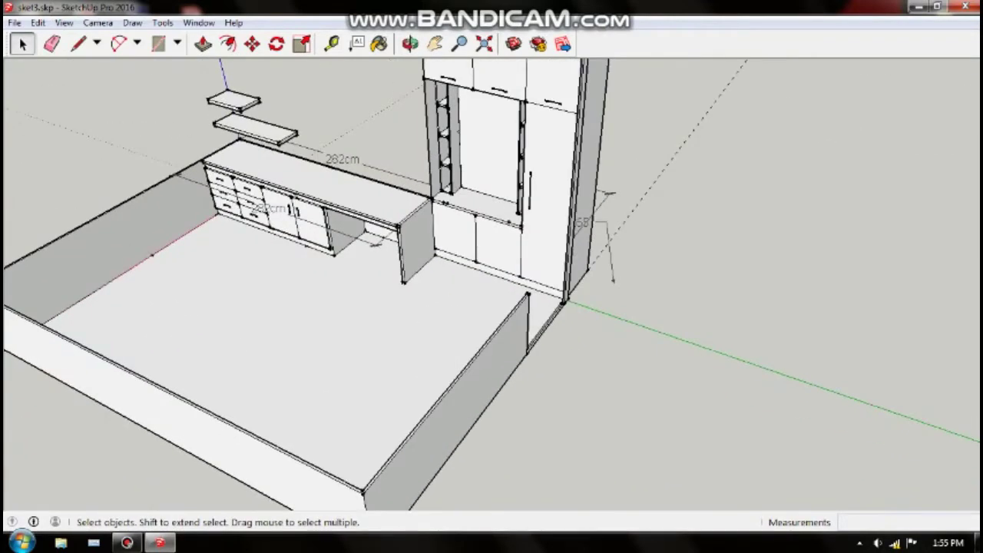
left_click(269, 345)
middle_click_drag(492, 300, 468, 304)
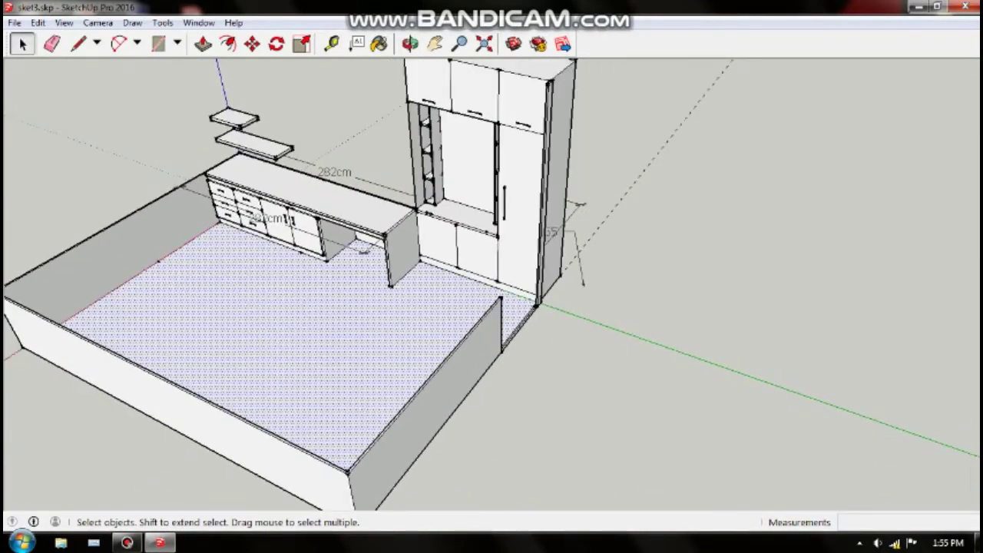
key("Escape")
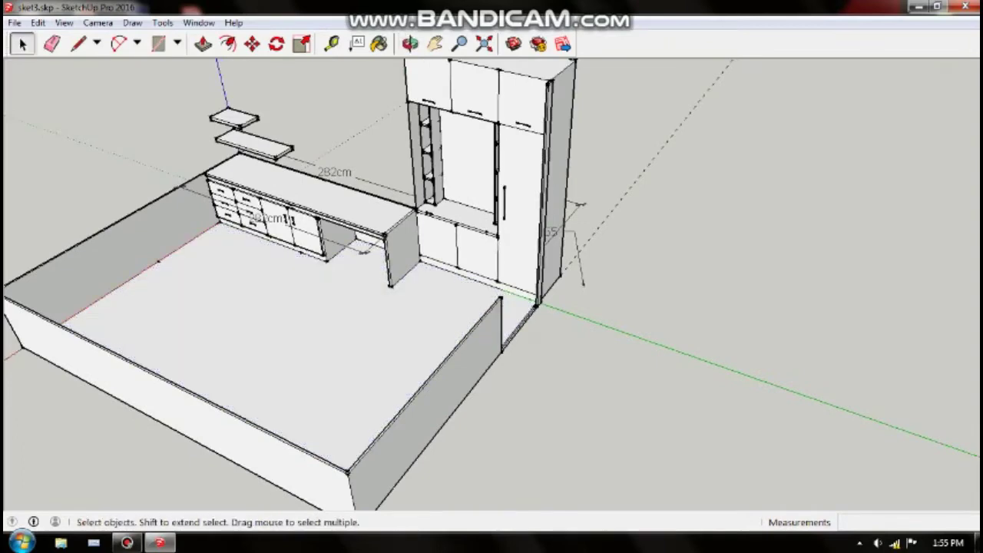
left_click(435, 44)
left_click_drag(523, 192, 553, 184)
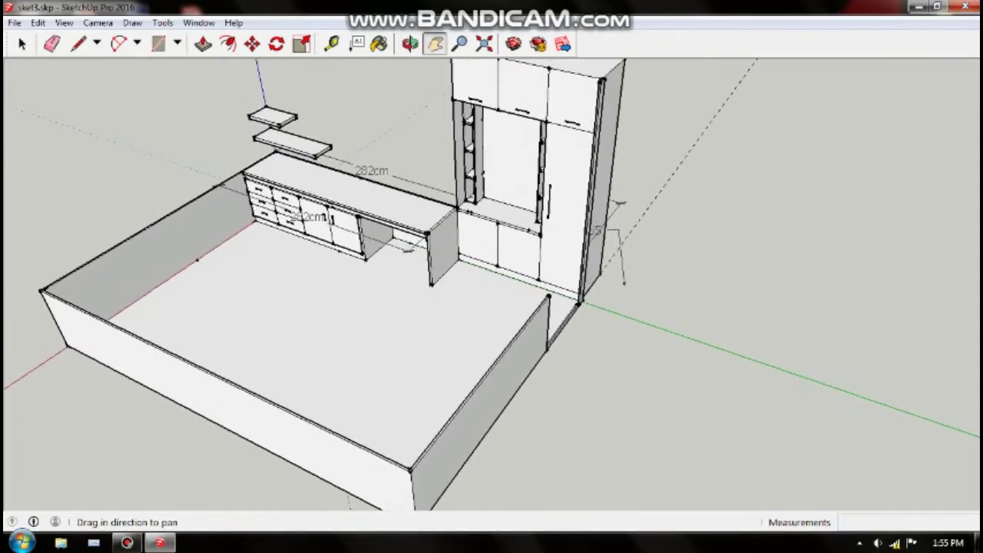
scroll(361, 288, "down", 3)
scroll(361, 288, "down", 1)
key("o")
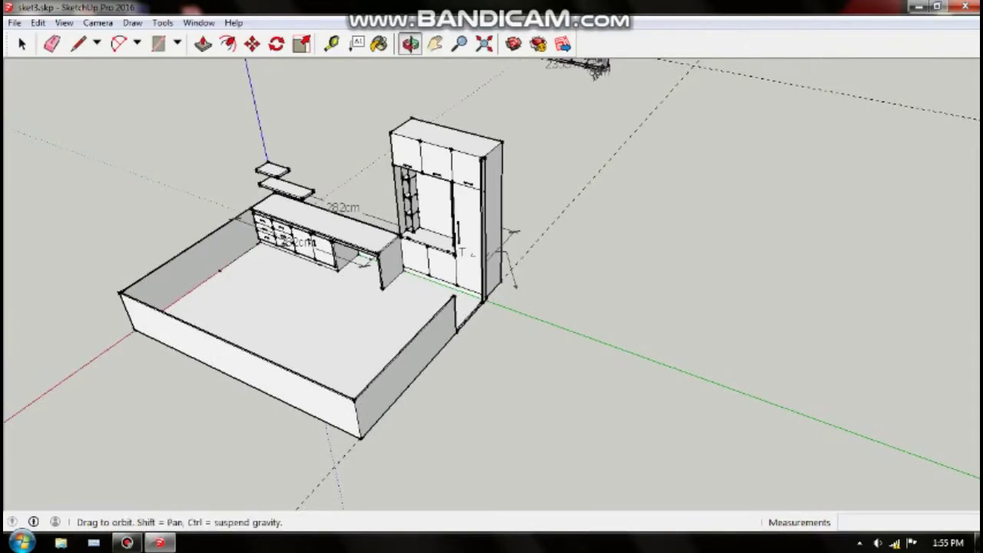
left_click_drag(492, 276, 446, 281)
key("h")
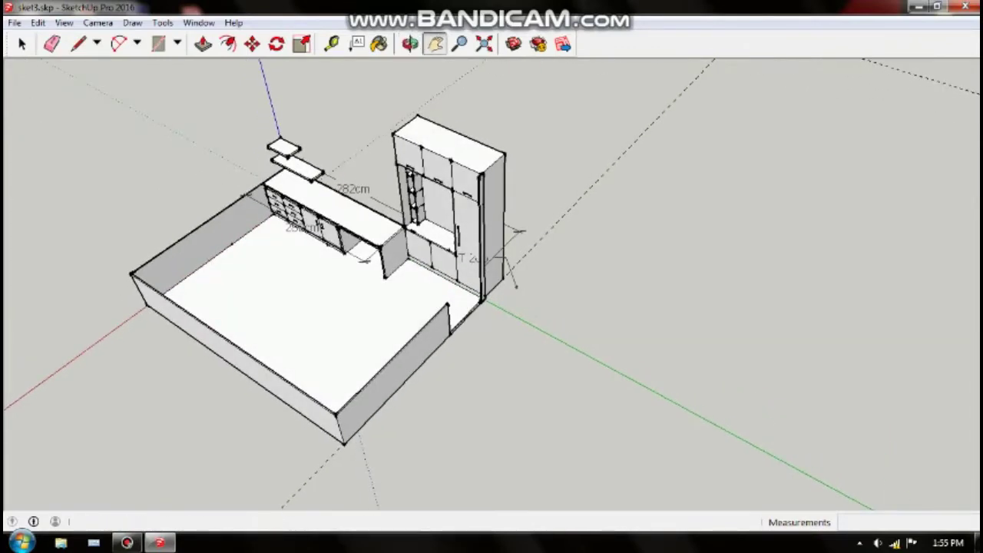
key("o")
mouse_move(46, 268)
left_mouse_down()
mouse_move(10, 269)
mouse_move(582, 61)
mouse_move(430, 73)
left_mouse_up()
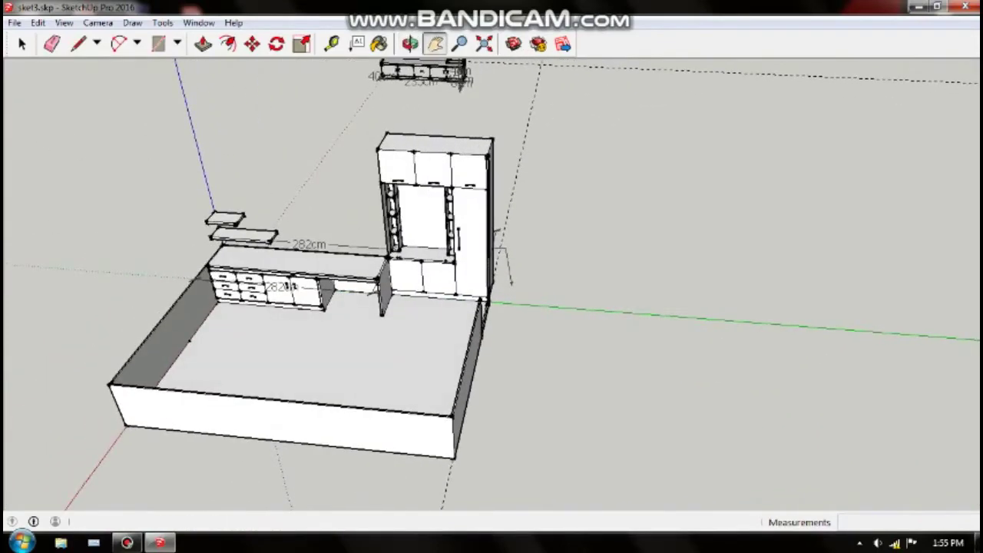
middle_click_drag(461, 78, 580, 63)
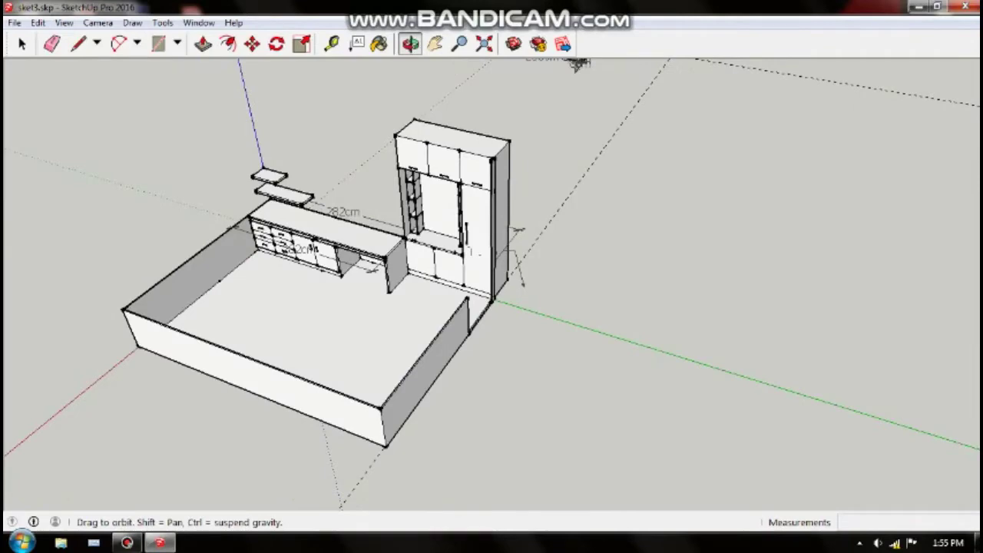
left_click_drag(579, 63, 461, 60)
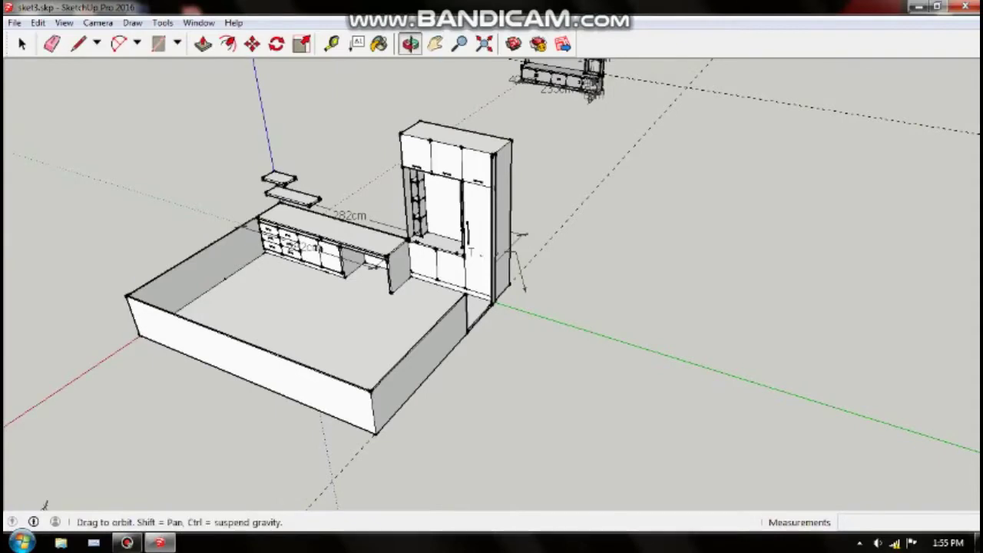
middle_click_drag(492, 277, 460, 307)
key("space")
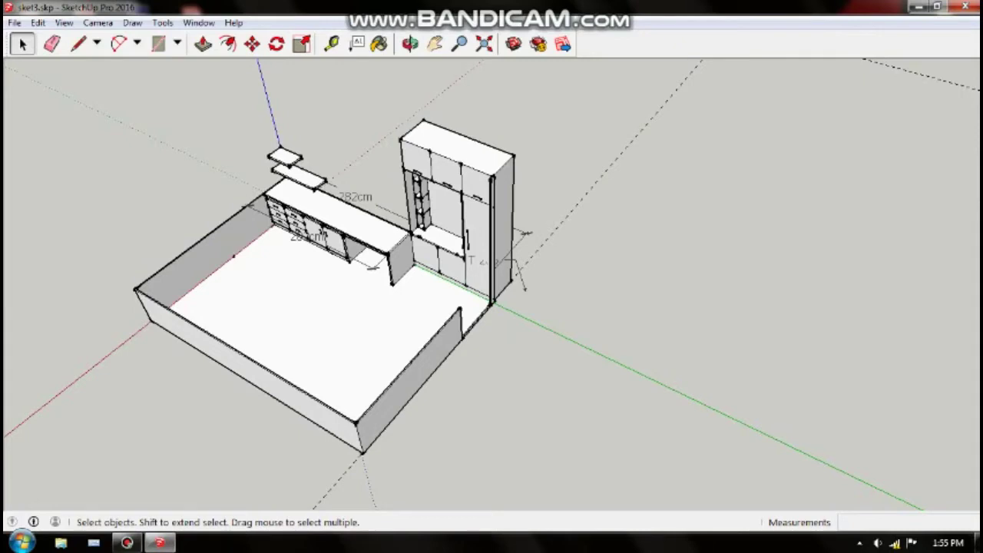
Box-select the floor, walls, counter, shelves and tall cabinet together.
left_click_drag(110, 196, 597, 417)
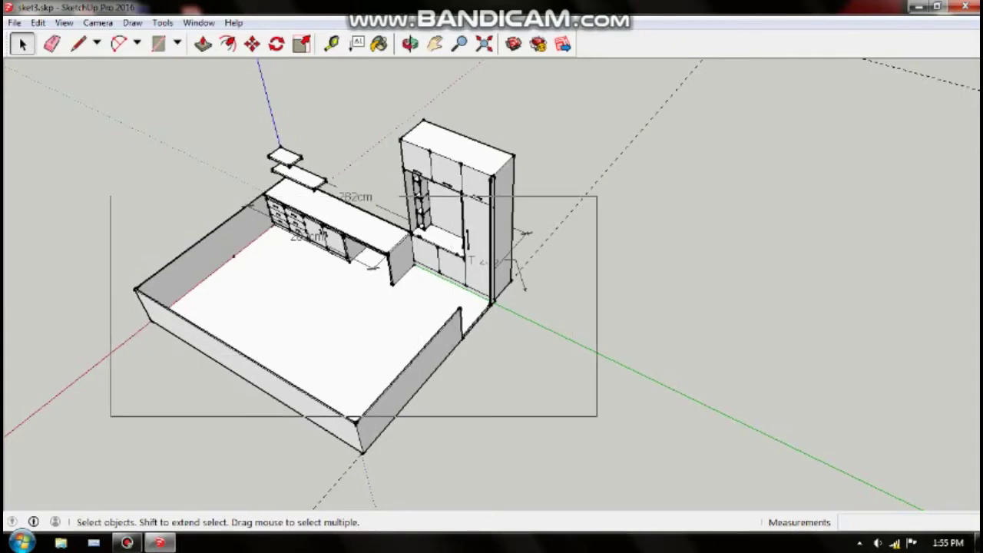
left_click_drag(597, 417, 296, 461)
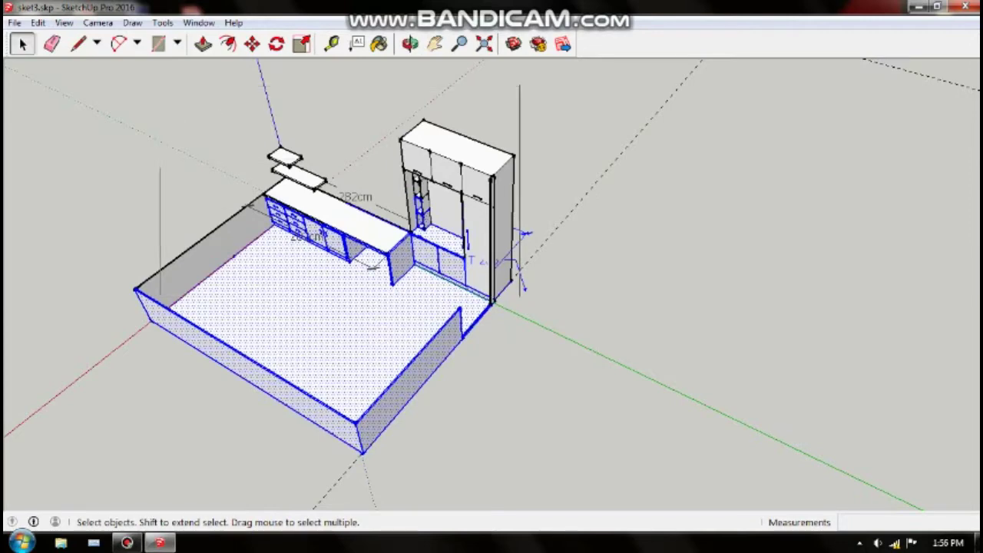
left_click_drag(160, 84, 530, 307)
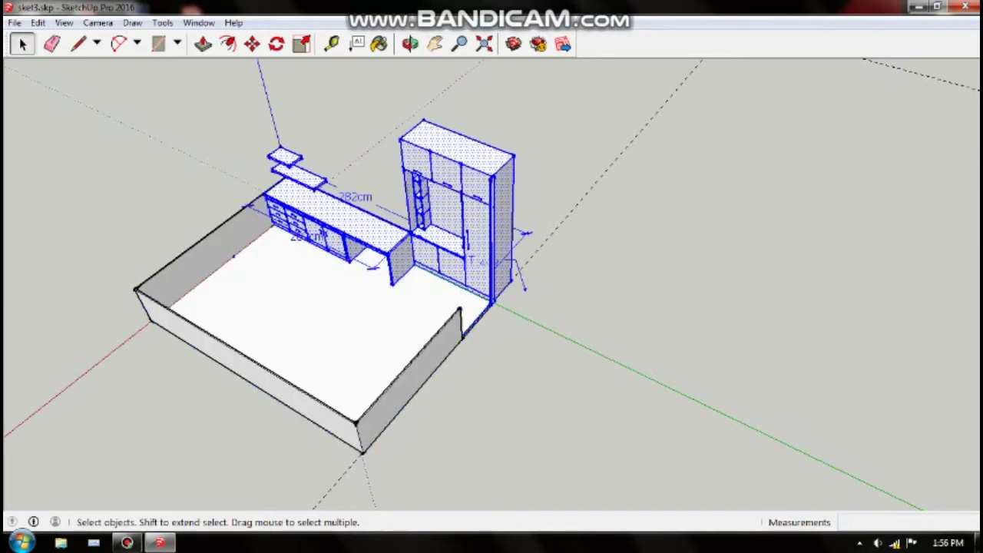
left_click_drag(84, 189, 172, 286)
left_click_drag(603, 247, 243, 487)
left_click_drag(174, 238, 113, 168)
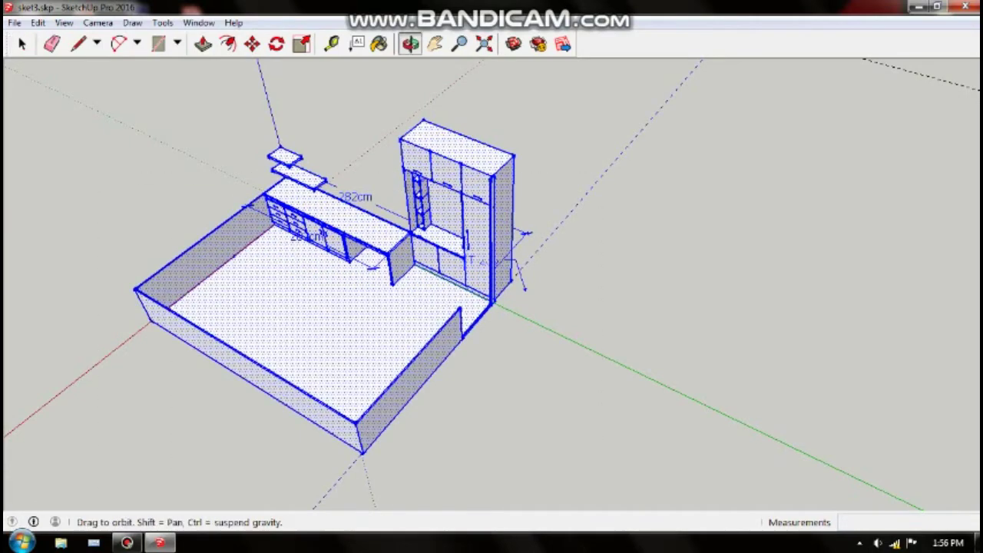
Orbit and zoom around the room to check the selection from several angles.
middle_click_drag(461, 230, 461, 153)
mouse_move(461, 192)
middle_mouse_down()
mouse_move(457, 121)
mouse_move(307, 215)
middle_mouse_up()
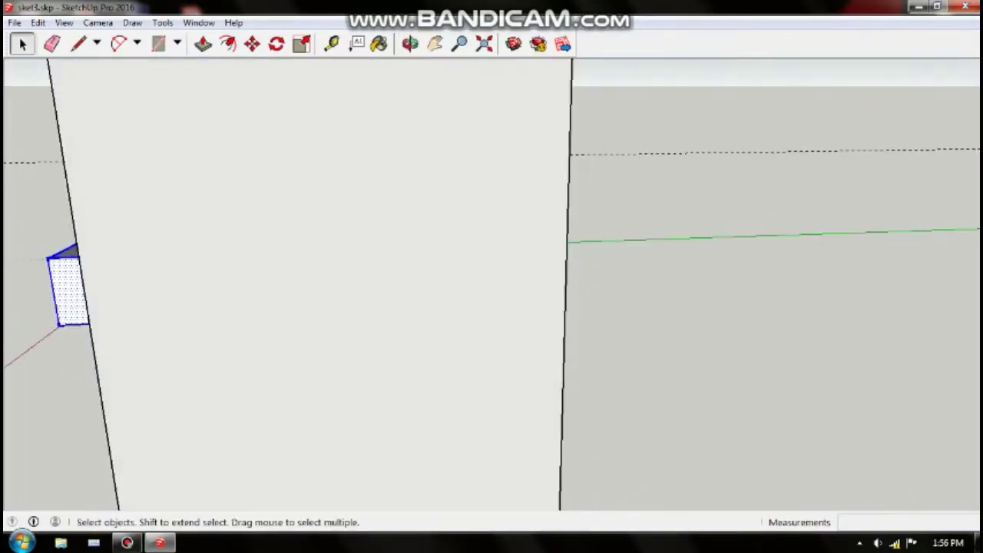
scroll(491, 284, "down", 2)
scroll(492, 284, "down", 2)
middle_click_drag(461, 231, 491, 177)
mouse_move(492, 231)
middle_mouse_down()
mouse_move(499, 215)
mouse_move(478, 259)
mouse_move(484, 231)
mouse_move(492, 215)
mouse_move(500, 226)
mouse_move(482, 269)
mouse_move(468, 259)
middle_mouse_up()
scroll(606, 231, "up", 2)
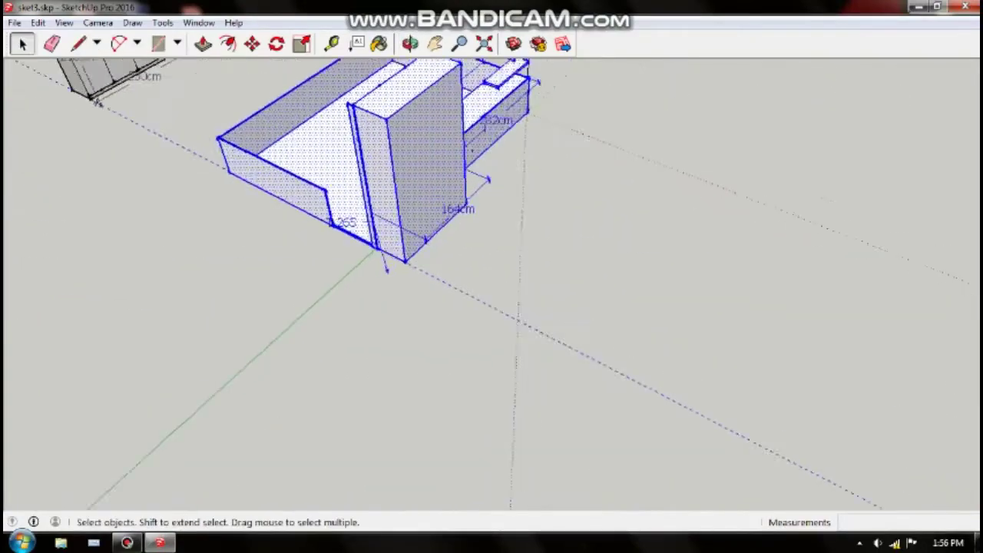
scroll(607, 231, "up", 2)
scroll(607, 230, "up", 1)
middle_click_drag(607, 246, 615, 231)
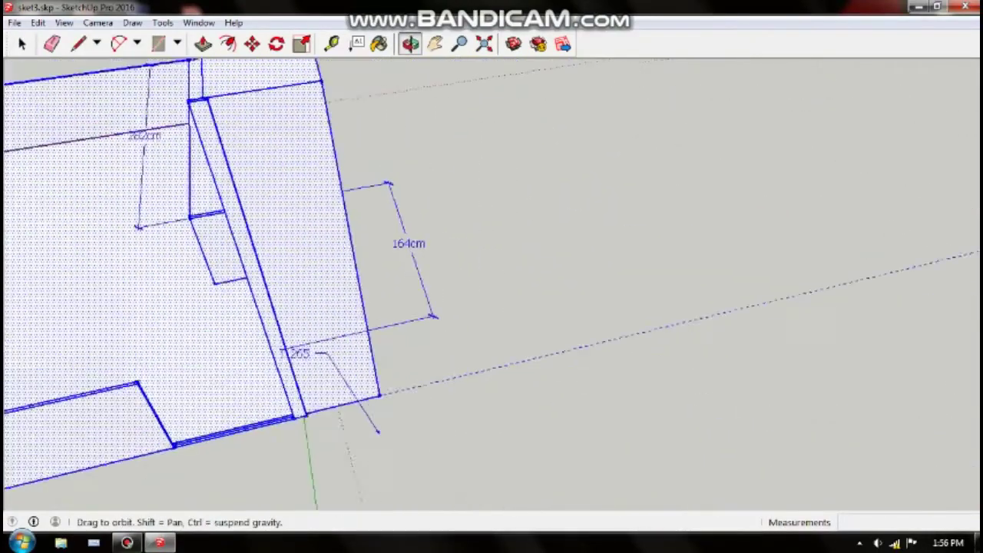
scroll(607, 245, "down", 2)
scroll(607, 246, "down", 1)
middle_click_drag(430, 302, 485, 301)
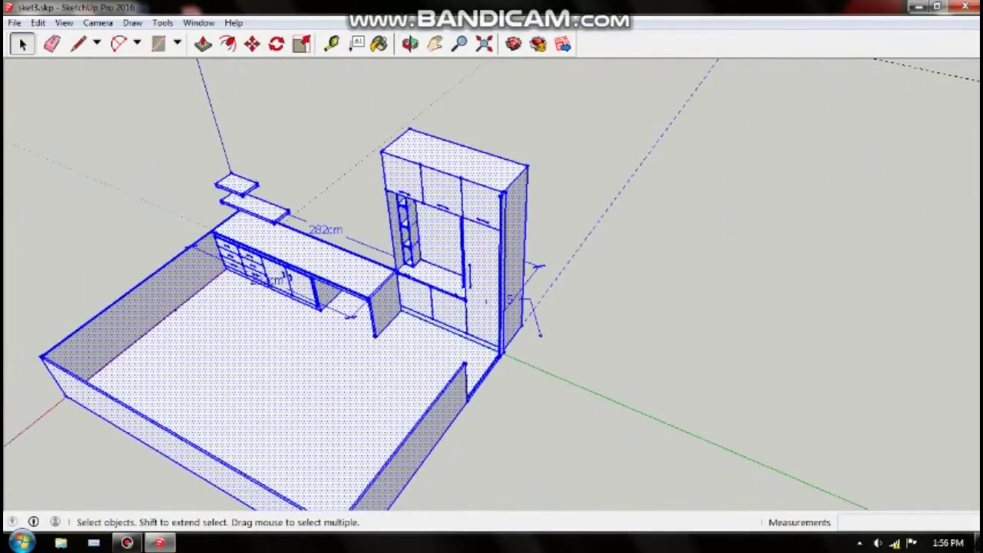
Group the selected floor, walls and cabinets, revert a trial Explode, and enter the group.
right_click(441, 164)
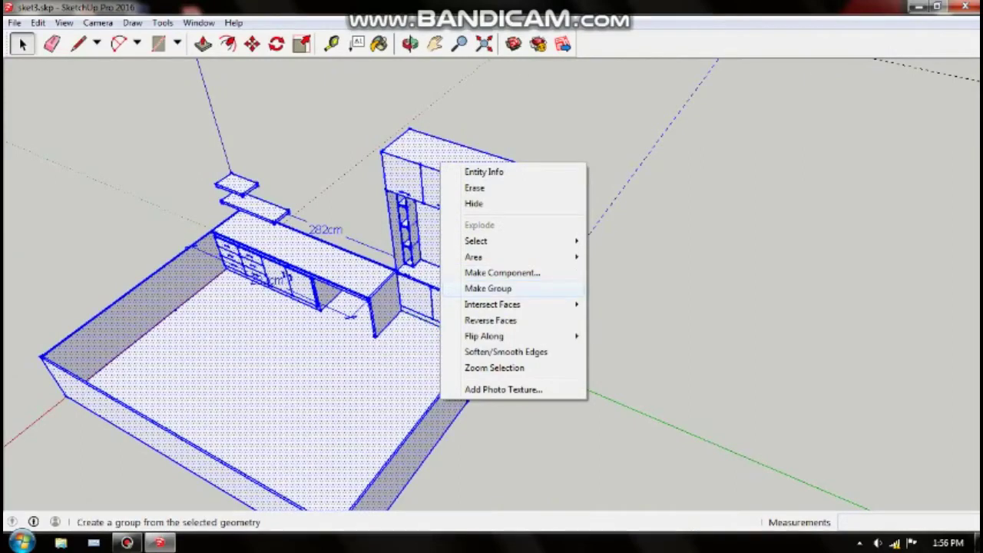
left_click(492, 289)
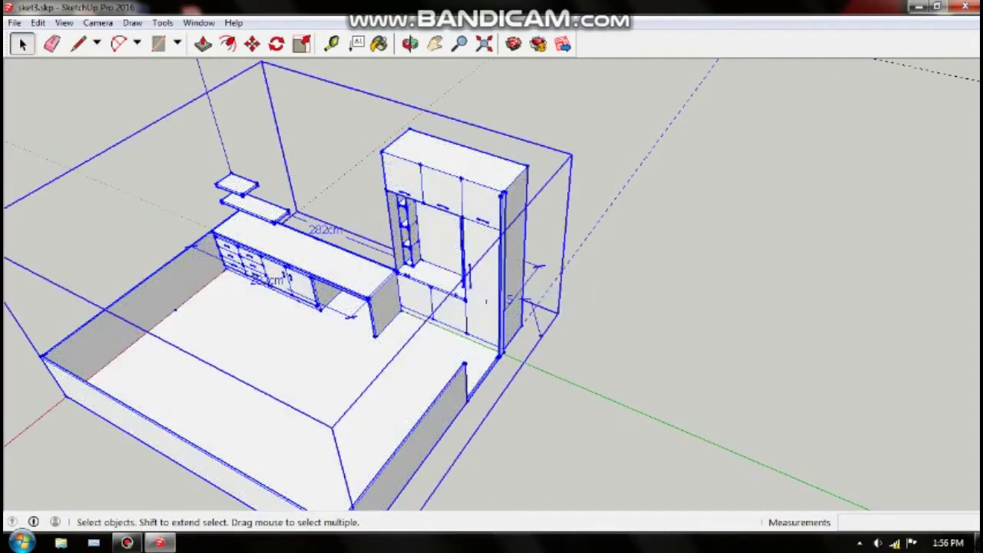
right_click(464, 198)
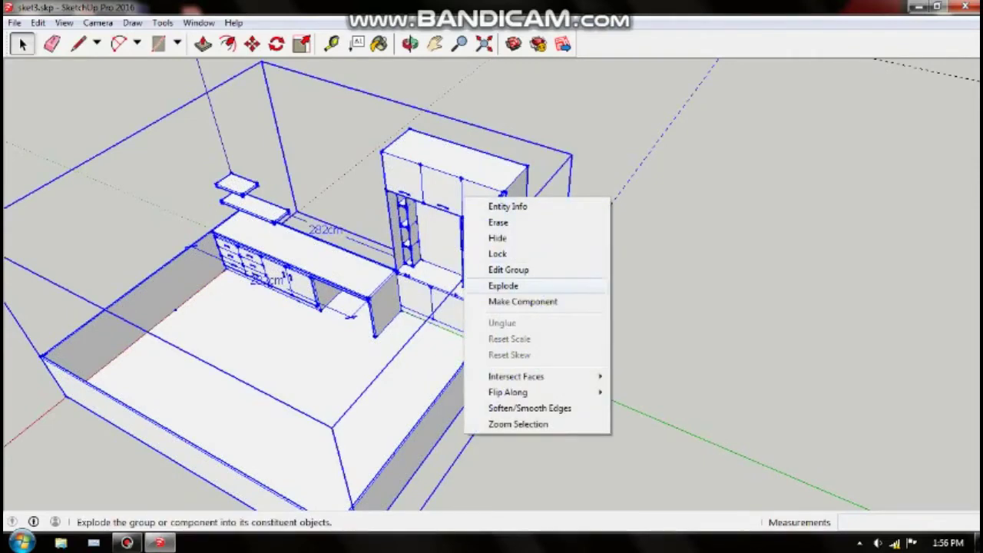
left_click(537, 303)
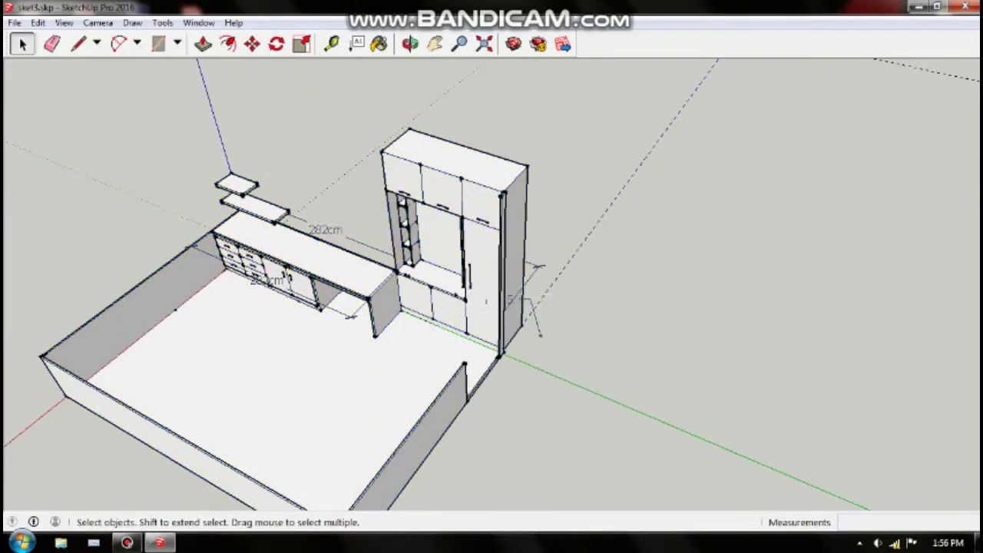
key("ctrl+a")
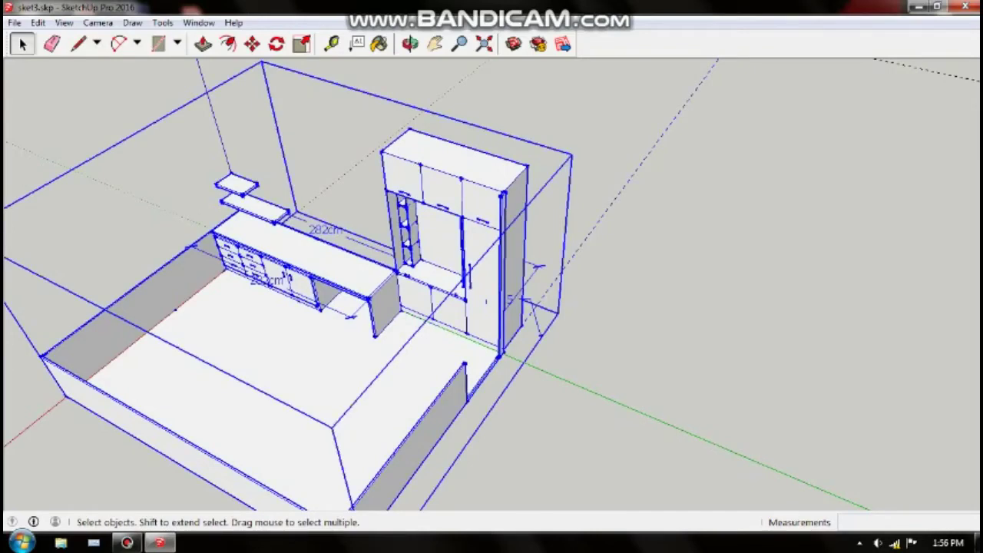
key("Return")
left_click(453, 158)
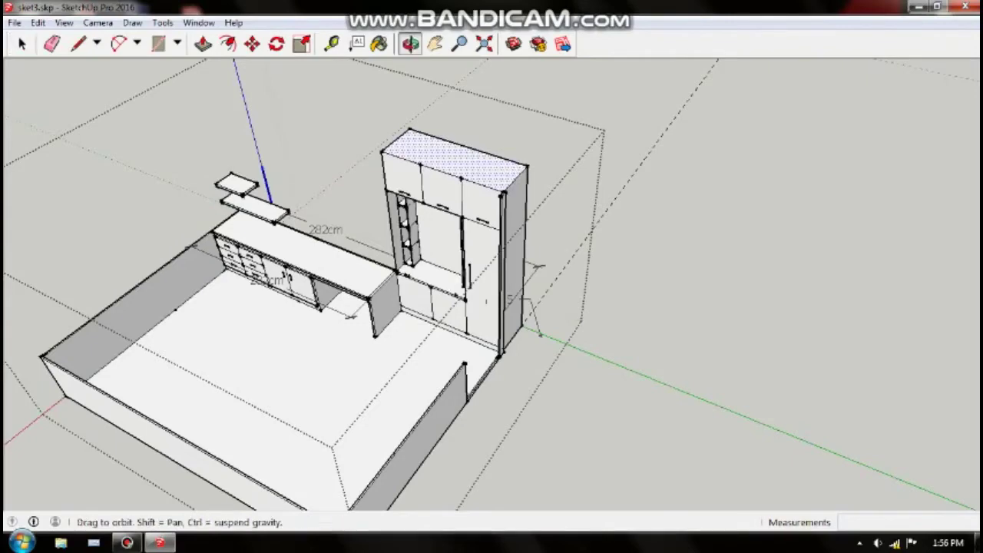
Exit the room group, select and deselect everything, and orbit around the room.
middle_click_drag(491, 307, 461, 277)
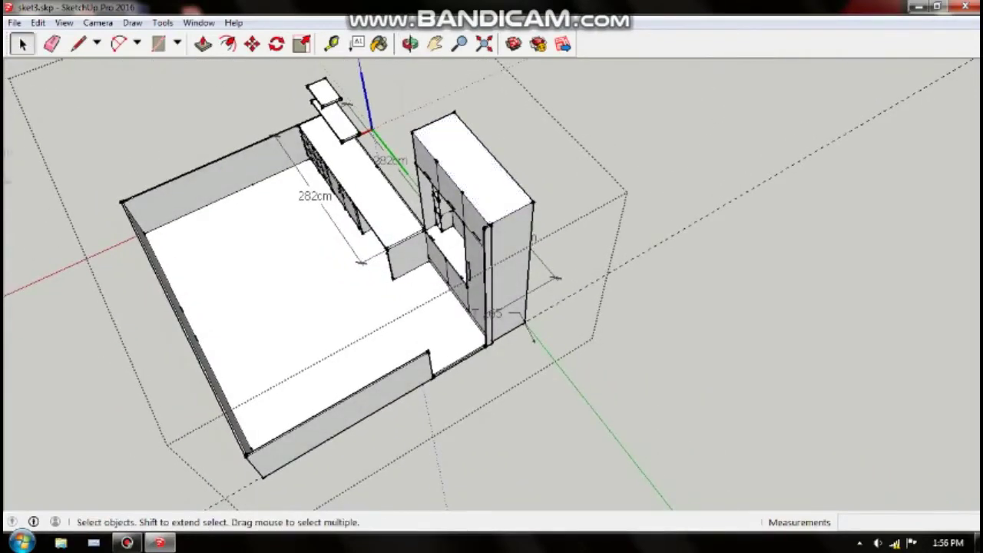
key("Escape")
key("ctrl+a")
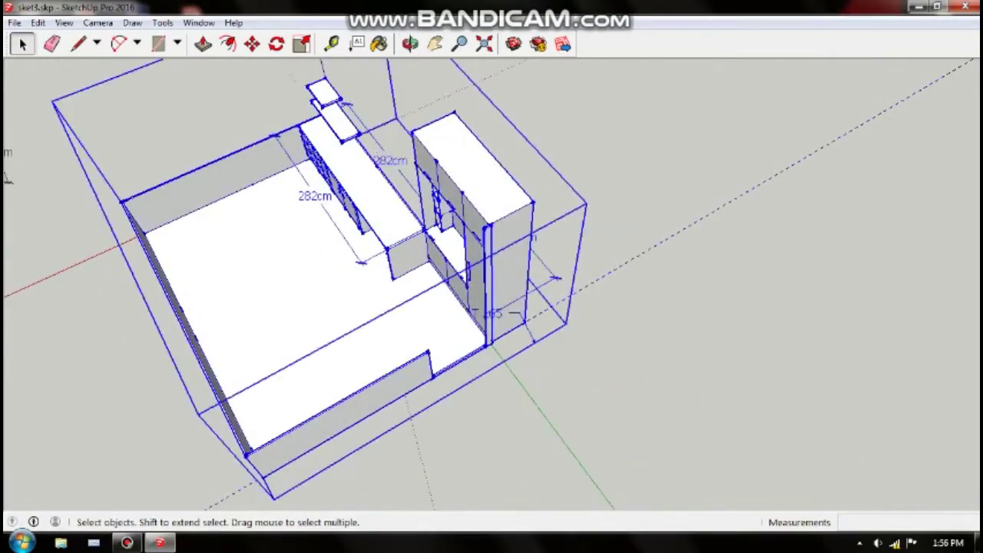
key("ctrl+t")
middle_click_drag(491, 308, 537, 292)
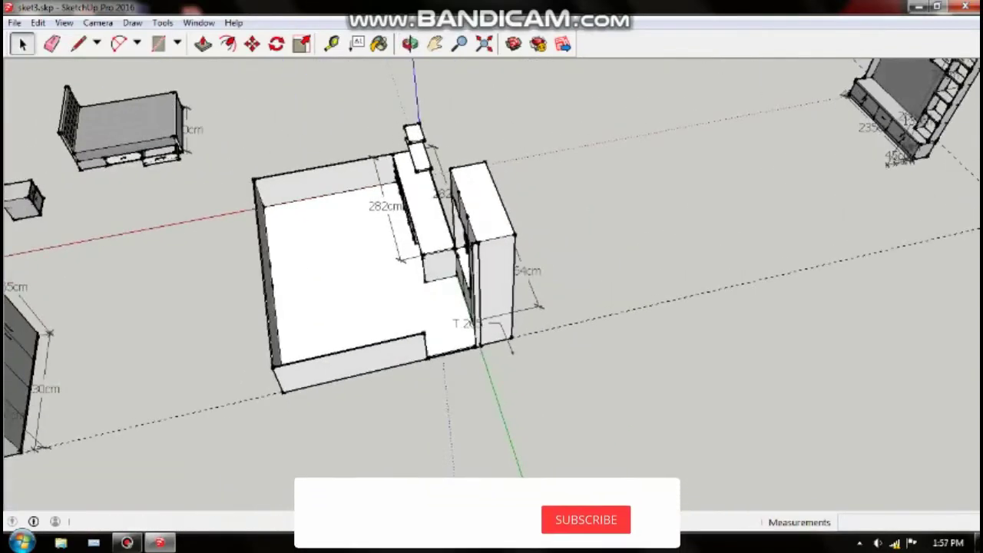
scroll(491, 307, "up", 3)
scroll(492, 307, "up", 3)
key("ctrl+a")
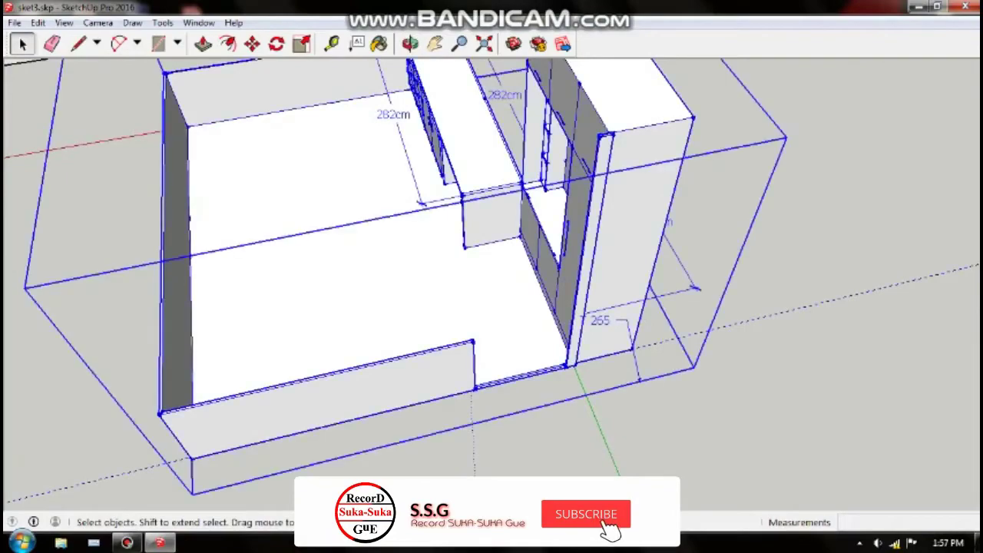
mouse_move(492, 308)
middle_mouse_down()
mouse_move(538, 292)
mouse_move(461, 292)
mouse_move(430, 276)
middle_mouse_up()
middle_click_drag(10, 68, 77, 54)
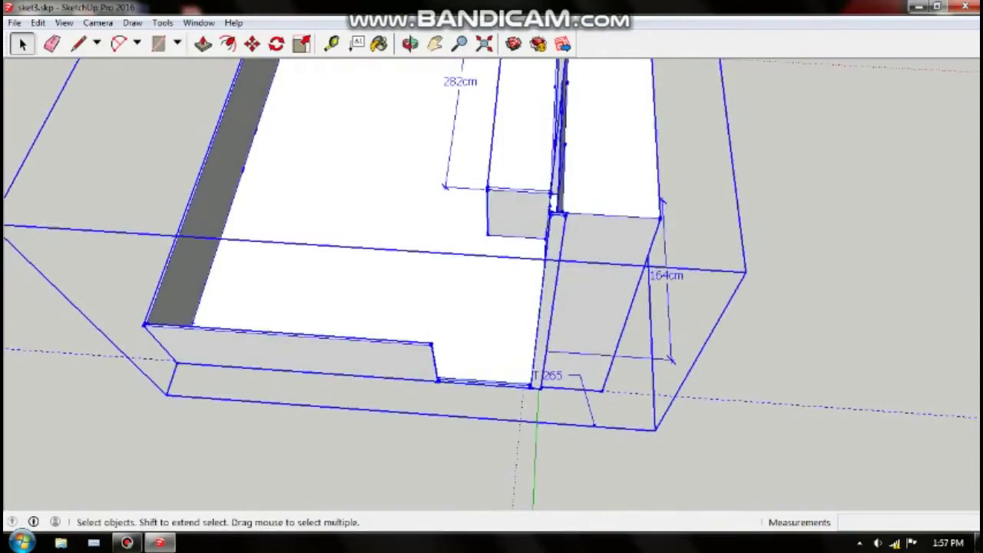
key("Escape")
Pan and zoom in on the floor's raised left wall.
scroll(476, 272, "up", 3)
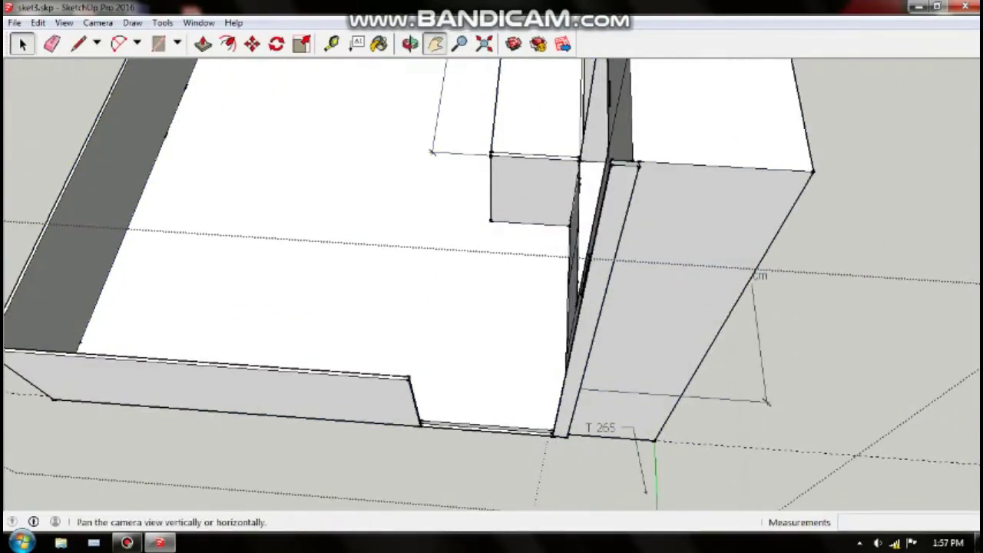
left_click(434, 44)
left_click_drag(461, 269, 607, 276)
scroll(405, 274, "up", 2)
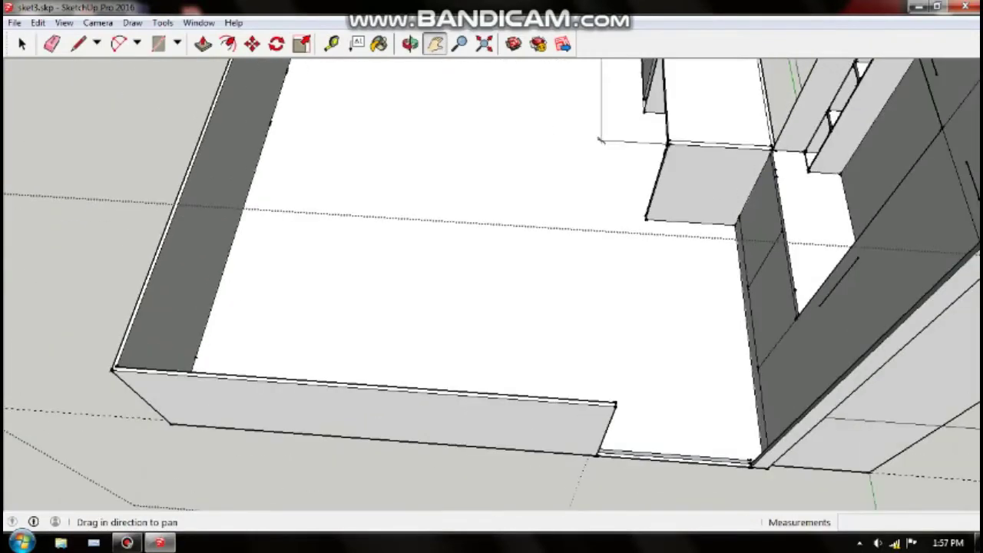
scroll(261, 146, "up", 2)
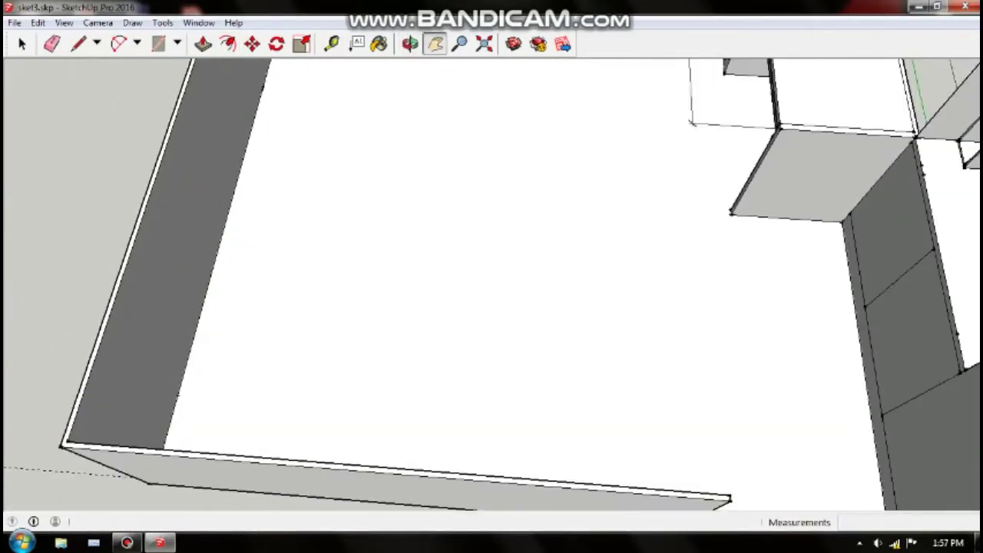
left_click(203, 44)
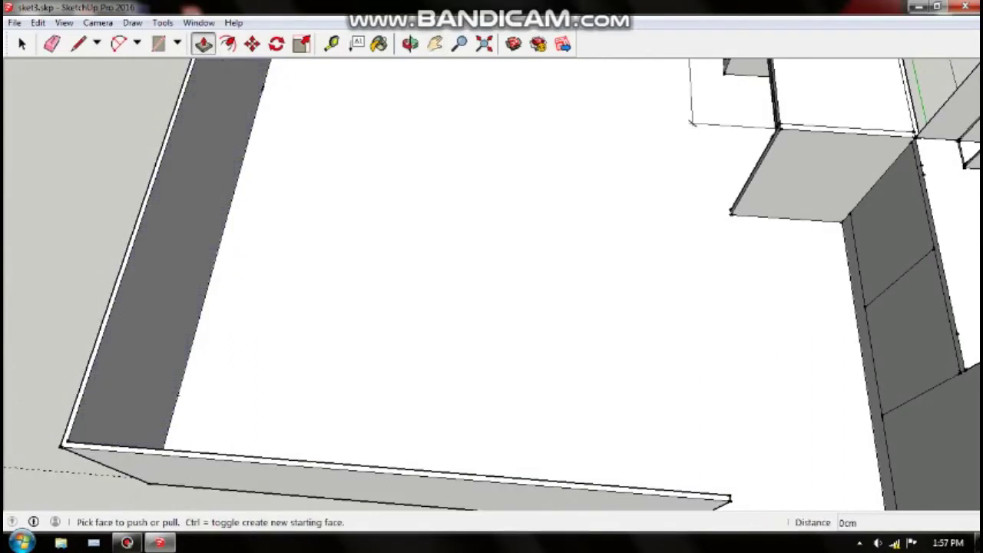
Push the left wall and the remaining wall down 75 cm, flush with the floor.
mouse_move(692, 121)
left_mouse_down()
mouse_move(662, 198)
mouse_move(169, 421)
left_mouse_up()
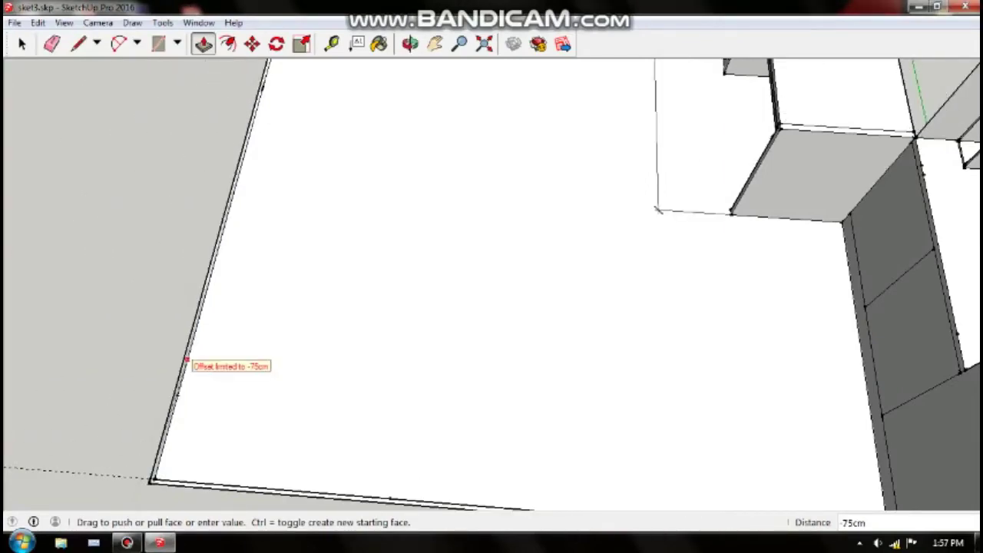
left_click(184, 370)
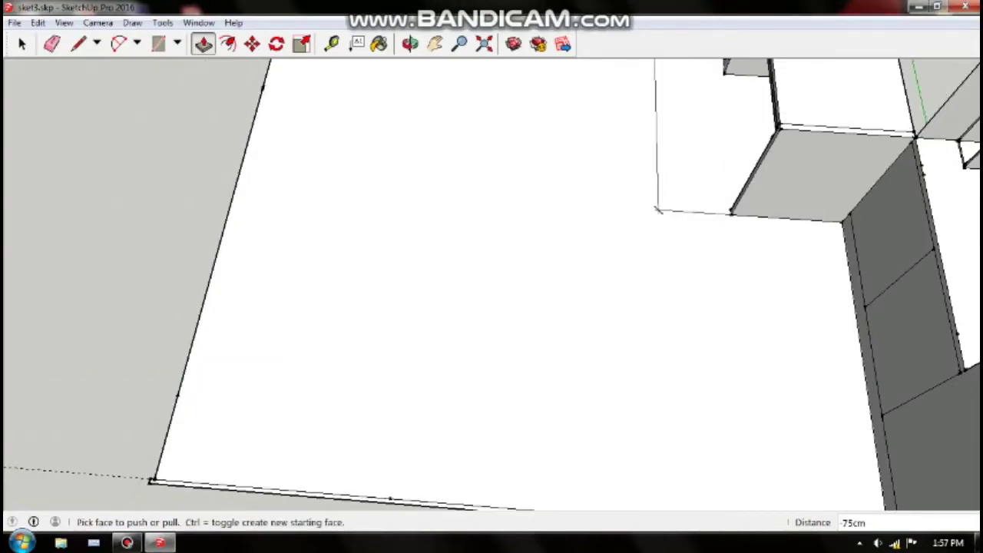
middle_click_drag(185, 370, 230, 384)
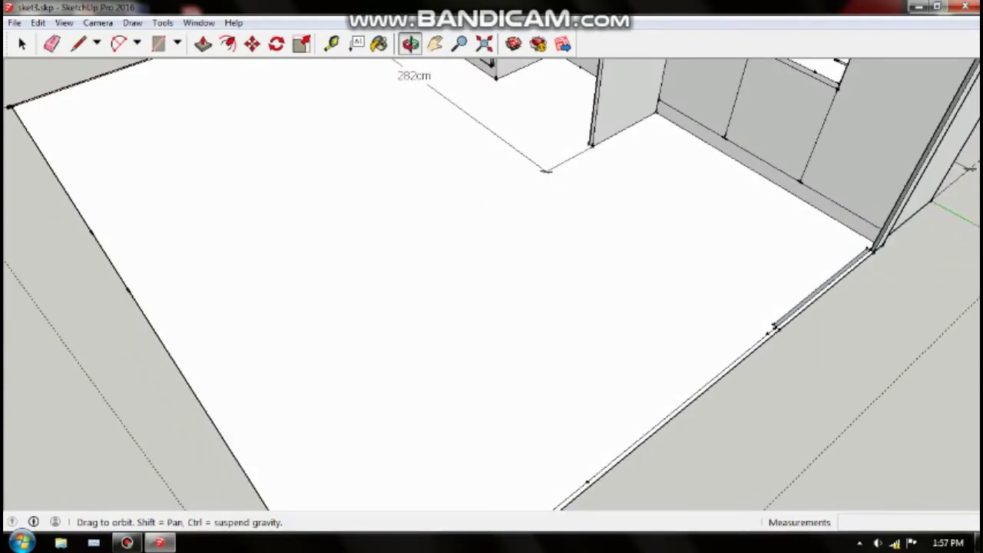
mouse_move(231, 384)
middle_mouse_down()
mouse_move(276, 361)
mouse_move(319, 311)
middle_mouse_up()
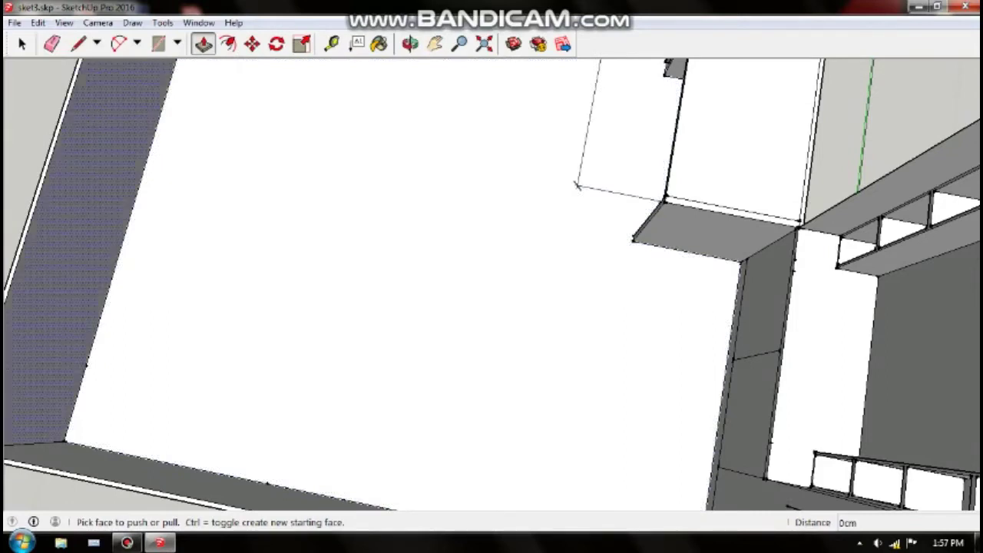
left_click_drag(315, 311, 91, 338)
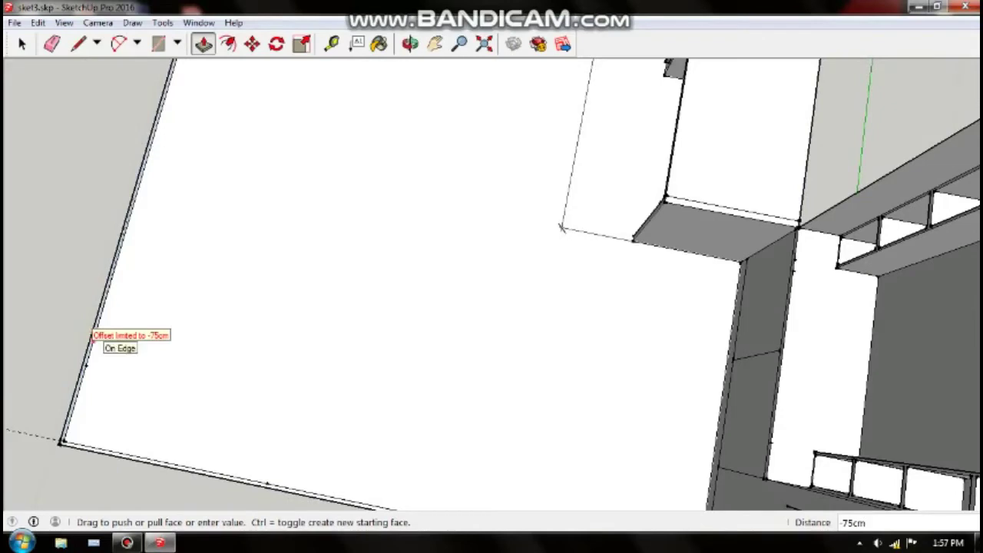
key("Escape")
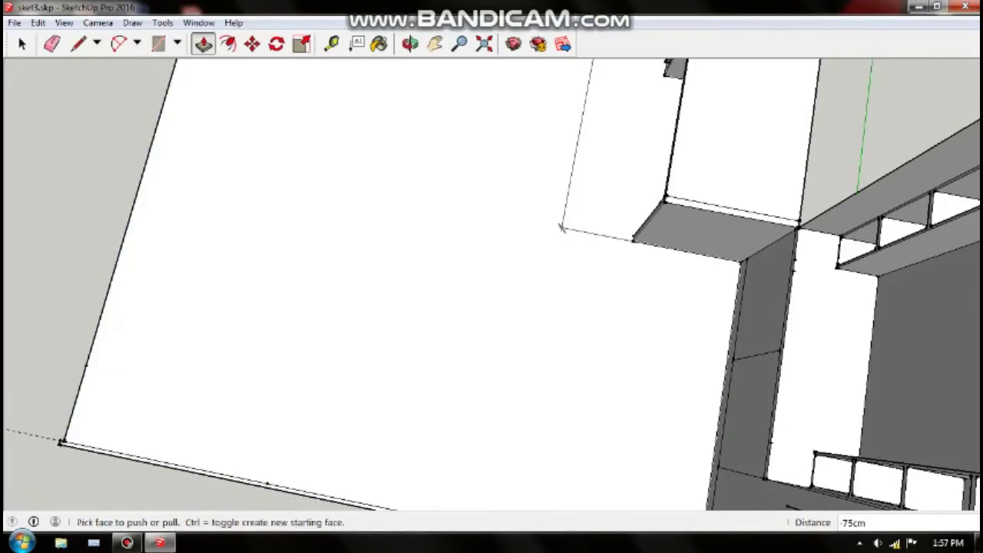
middle_click_drag(562, 228, 547, 217)
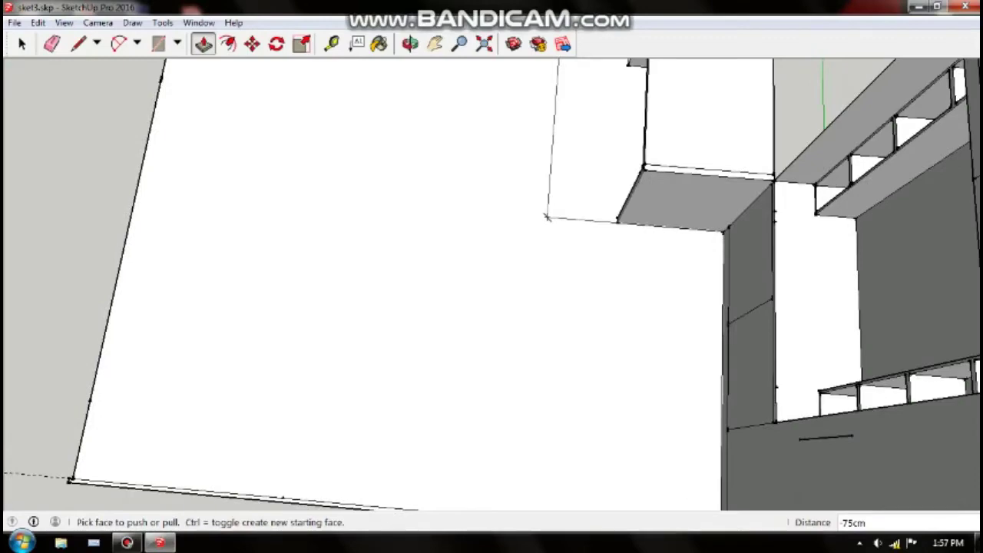
key("space")
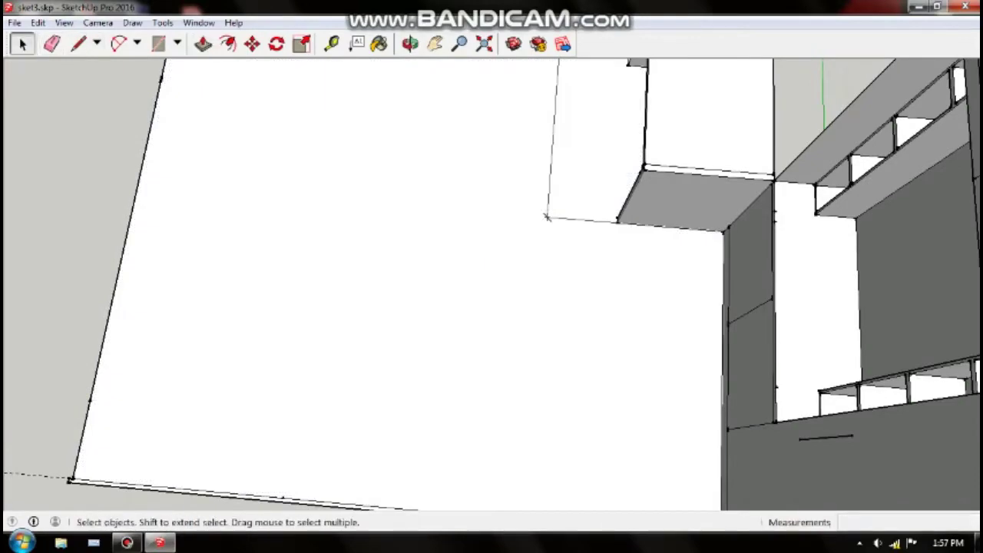
Select the floor face, then orbit out to an overview of floor, counter and wardrobe.
left_click(547, 217)
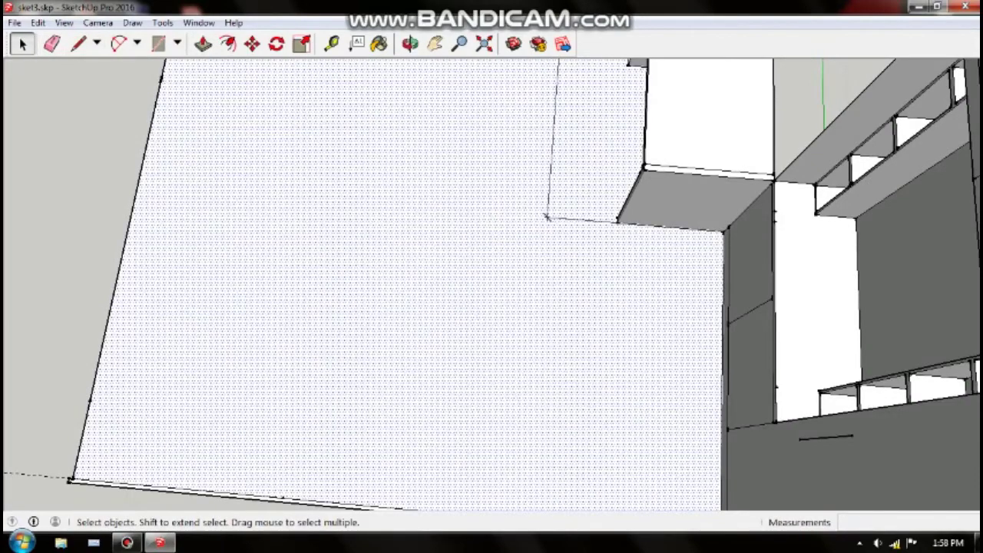
middle_click_drag(547, 218, 443, 214)
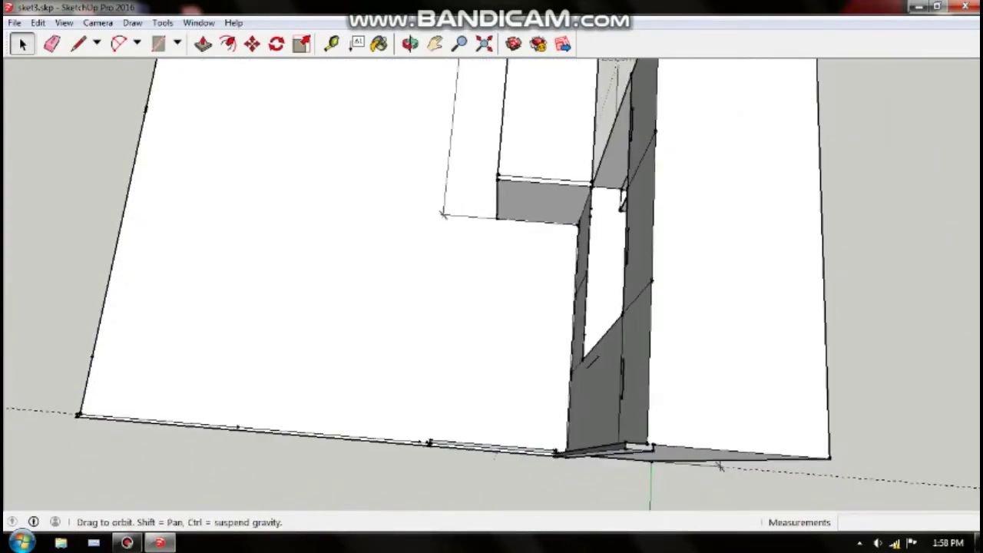
middle_click_drag(492, 277, 430, 231)
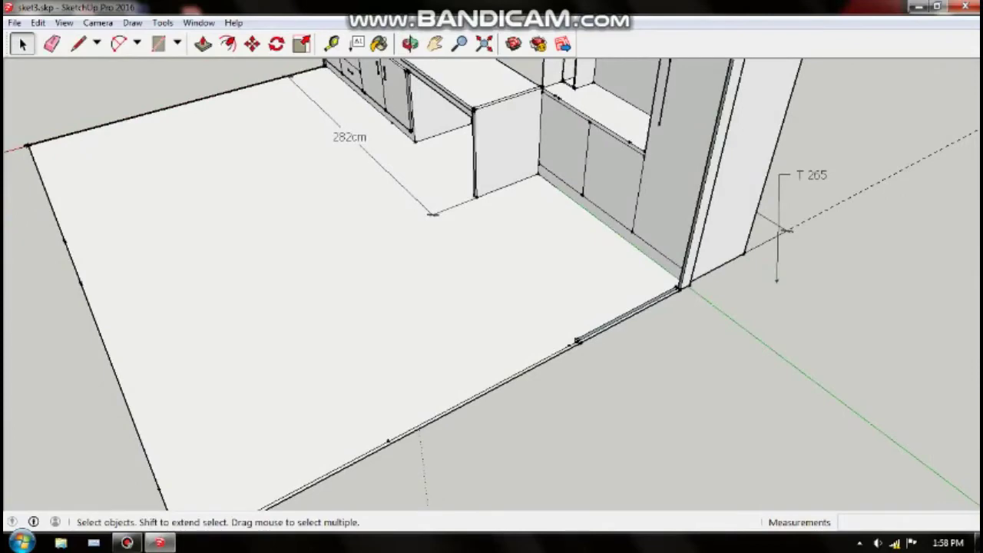
key("ctrl+a")
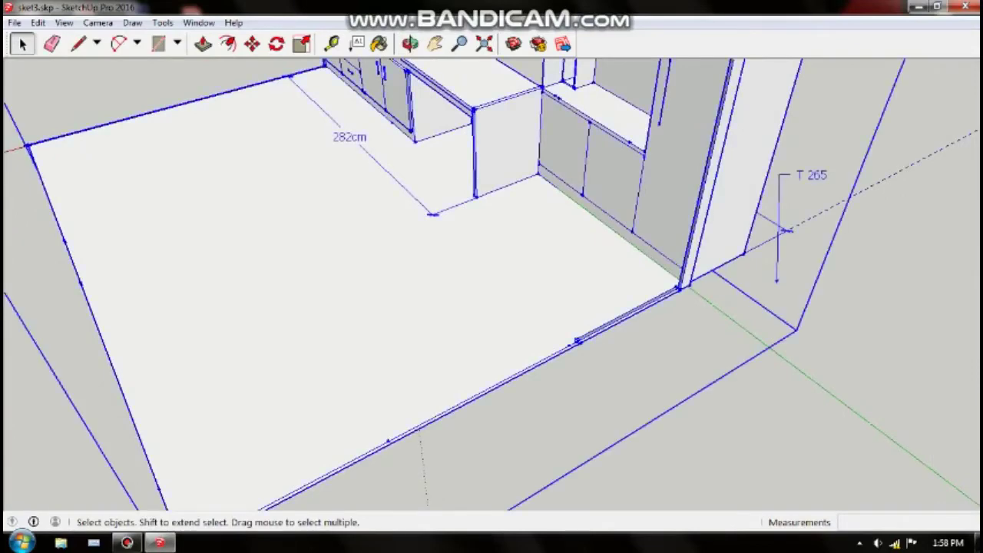
key("ctrl+t")
mouse_move(492, 276)
middle_mouse_down()
mouse_move(461, 253)
mouse_move(507, 269)
mouse_move(522, 261)
middle_mouse_up()
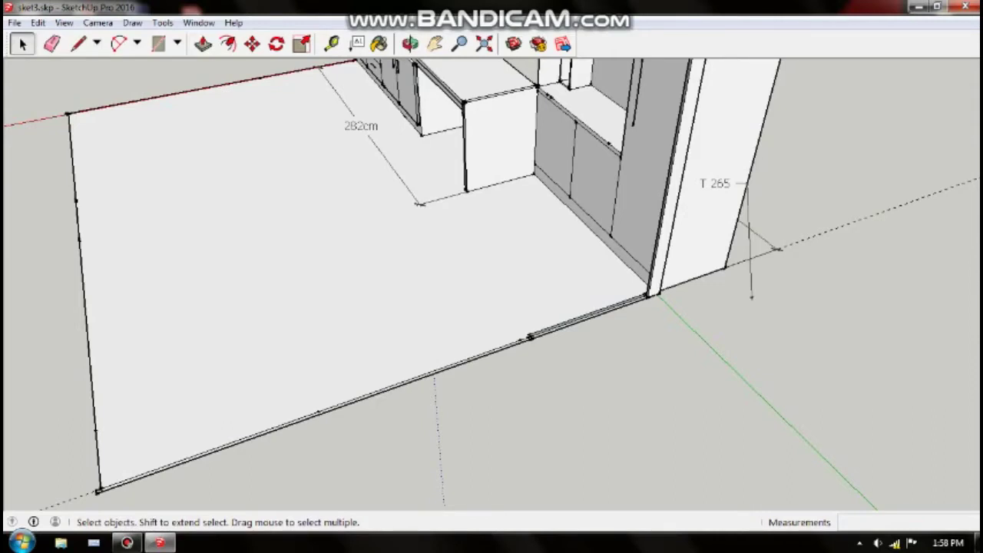
mouse_move(492, 307)
middle_mouse_down()
mouse_move(545, 281)
mouse_move(461, 292)
mouse_move(415, 277)
mouse_move(476, 291)
mouse_move(430, 257)
mouse_move(476, 300)
mouse_move(438, 280)
mouse_move(476, 291)
mouse_move(430, 261)
mouse_move(477, 303)
mouse_move(446, 296)
middle_mouse_up()
Zoom out and orbit over to the drawer bed, 140 cm panel, cube and 215 cm block.
scroll(491, 307, "down", 5)
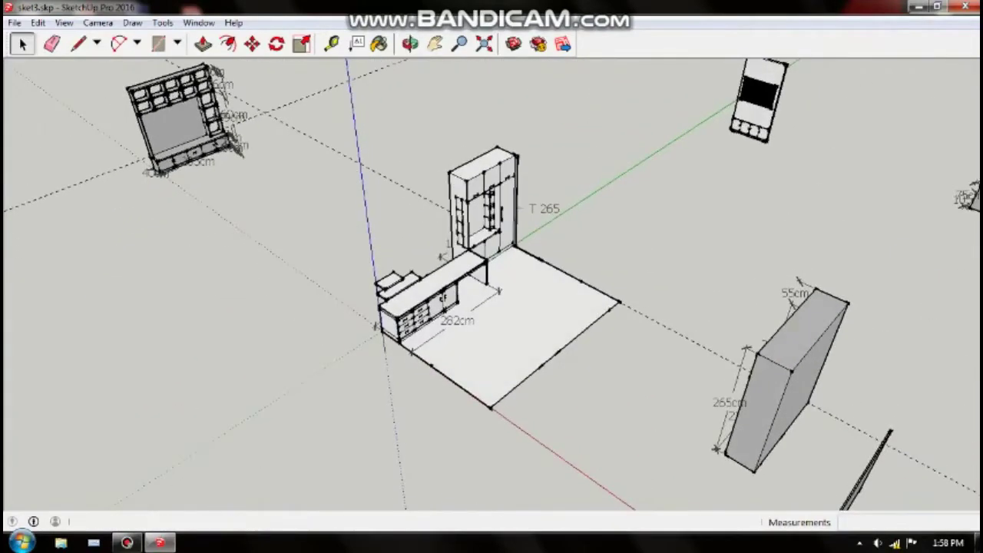
scroll(722, 361, "down", 2)
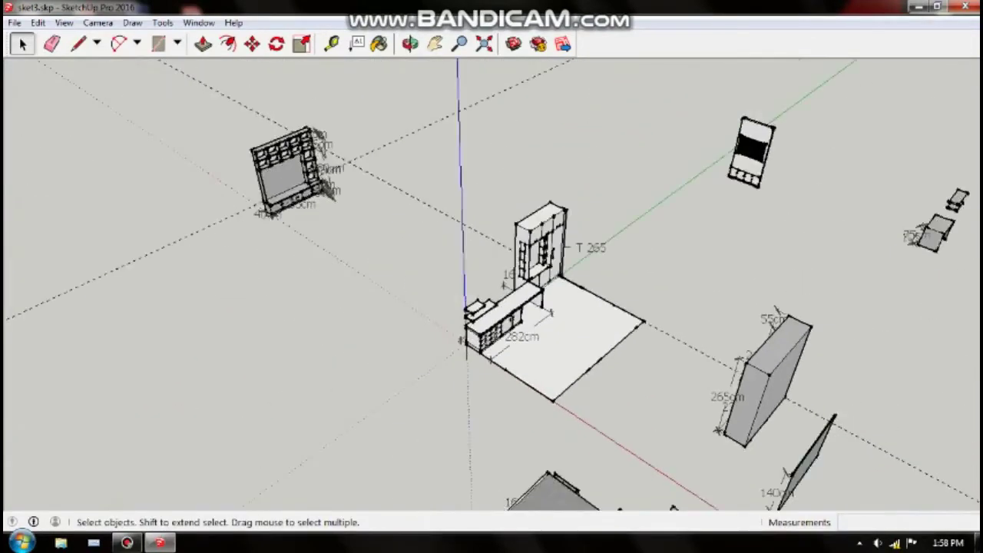
mouse_move(492, 307)
middle_mouse_down("shift")
mouse_move(418, 242)
mouse_move(417, 200)
middle_mouse_up("shift")
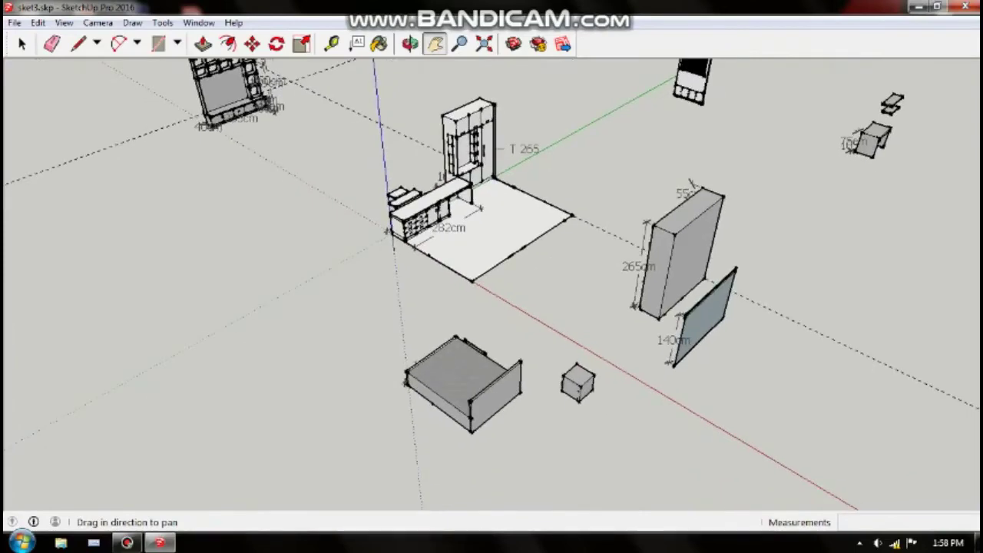
scroll(599, 346, "up", 1)
scroll(599, 346, "up", 1)
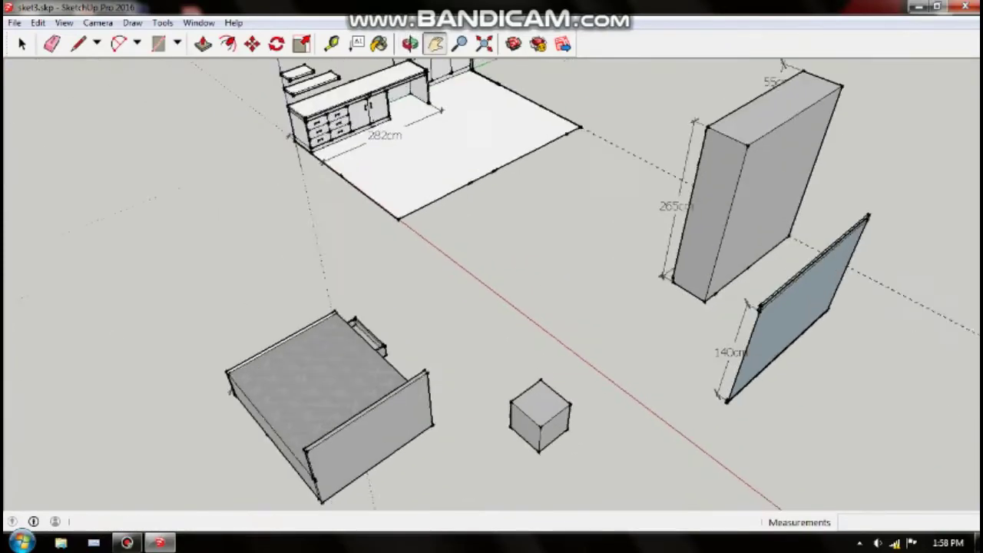
scroll(599, 346, "up", 1)
middle_click_drag(492, 307, 461, 253)
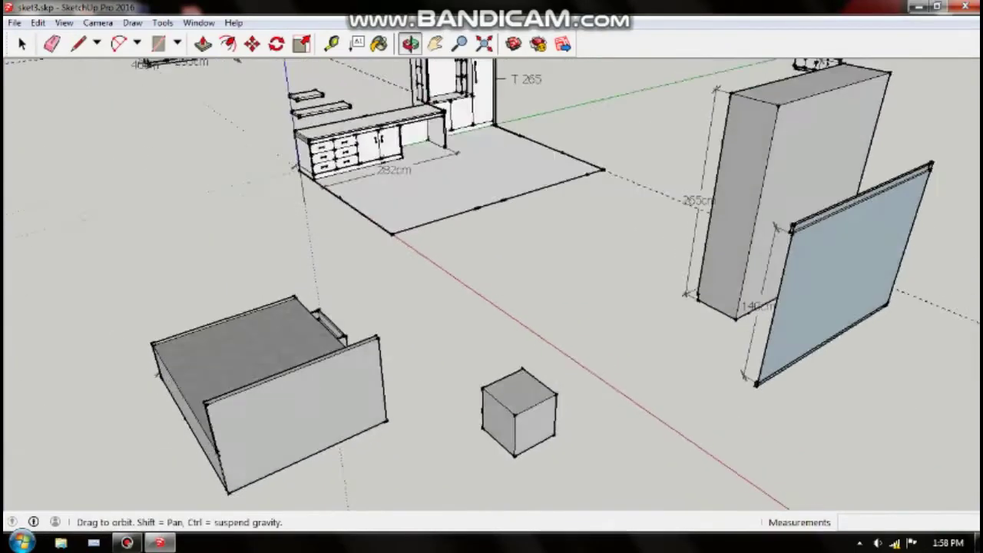
mouse_move(492, 307)
middle_mouse_down()
mouse_move(457, 262)
mouse_move(438, 257)
middle_mouse_up()
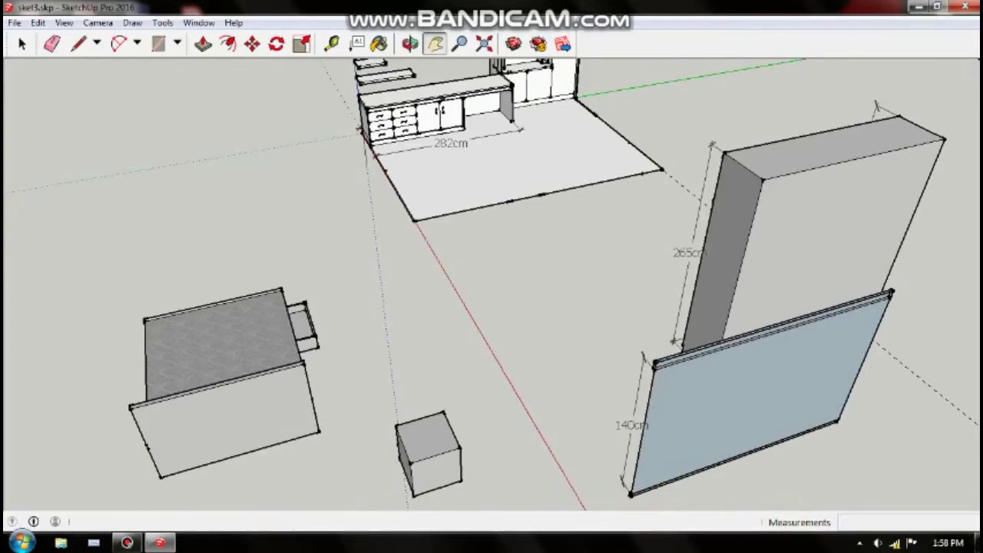
mouse_move(430, 322)
middle_mouse_down("shift")
mouse_move(510, 288)
mouse_move(530, 292)
mouse_move(431, 292)
mouse_move(538, 318)
mouse_move(430, 322)
mouse_move(252, 357)
mouse_move(492, 307)
mouse_move(750, 227)
mouse_move(845, 234)
middle_mouse_up("shift")
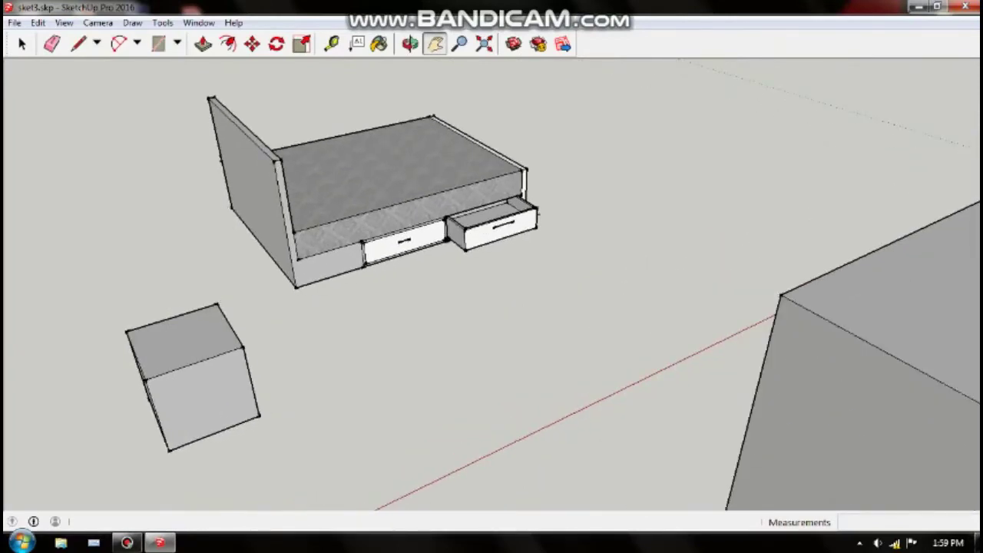
middle_click_drag(845, 234, 968, 241)
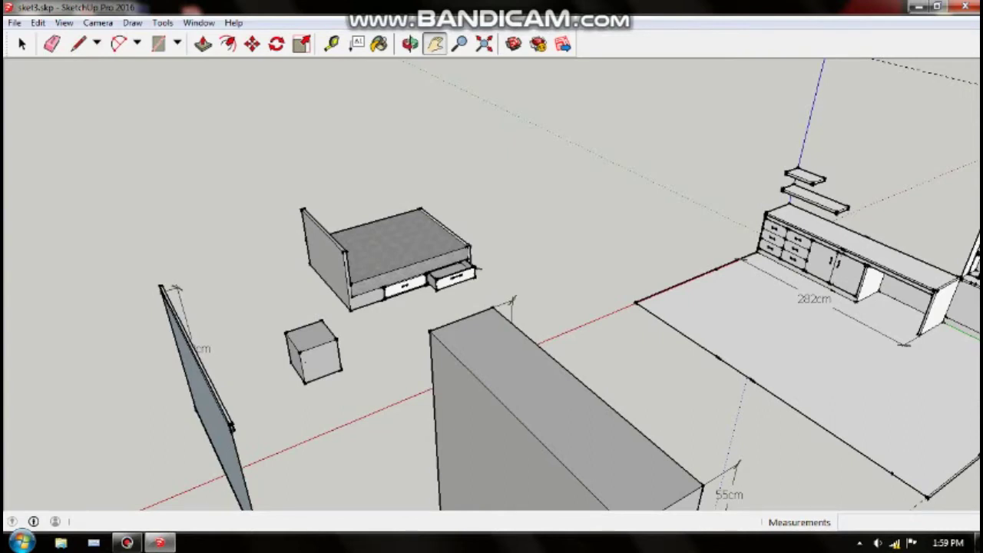
mouse_move(492, 307)
middle_mouse_down()
mouse_move(323, 307)
mouse_move(276, 277)
middle_mouse_up()
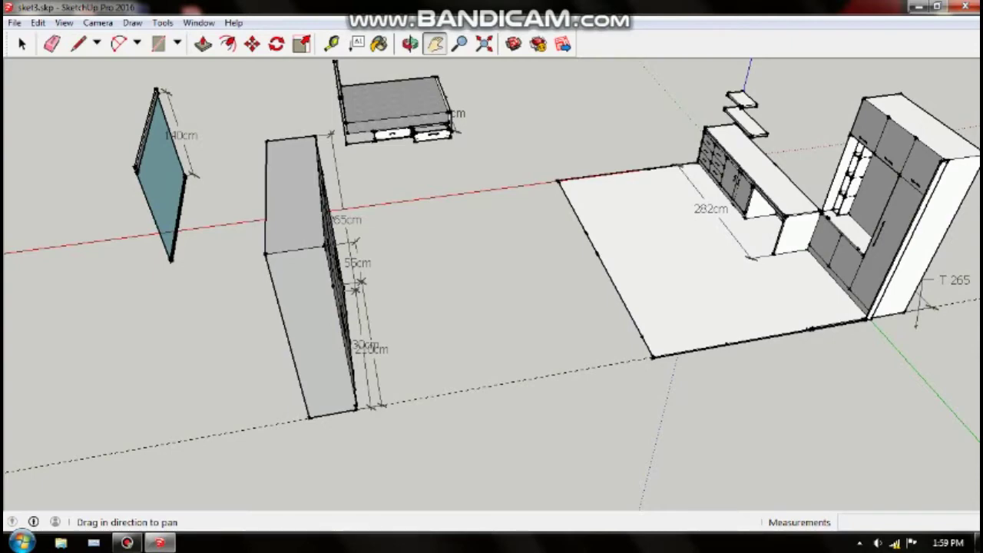
Zoom and pan the view in close on the bed.
scroll(530, 329, "up", 2)
left_click_drag(491, 223, 569, 415)
scroll(569, 414, "up", 1)
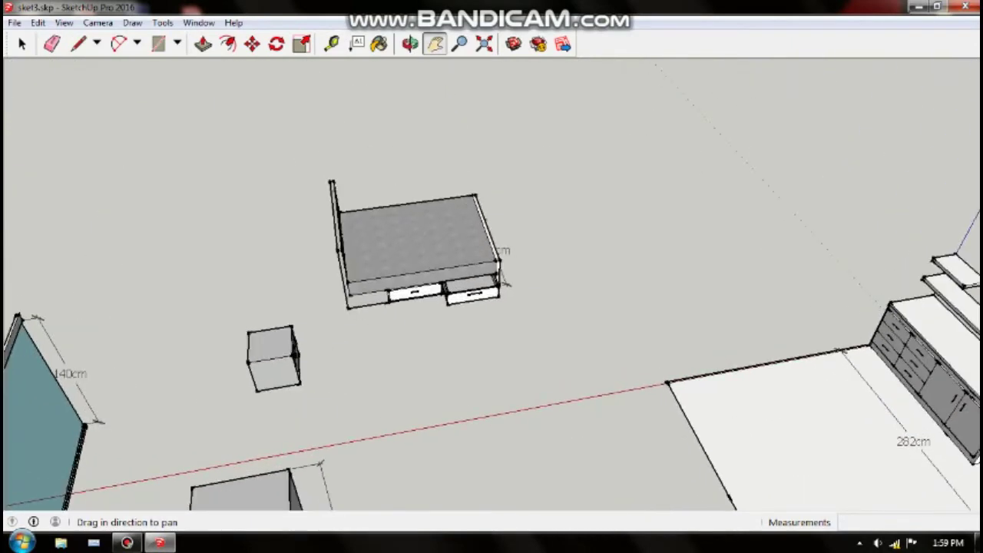
scroll(568, 415, "up", 2)
scroll(569, 415, "up", 1)
scroll(353, 207, "up", 1)
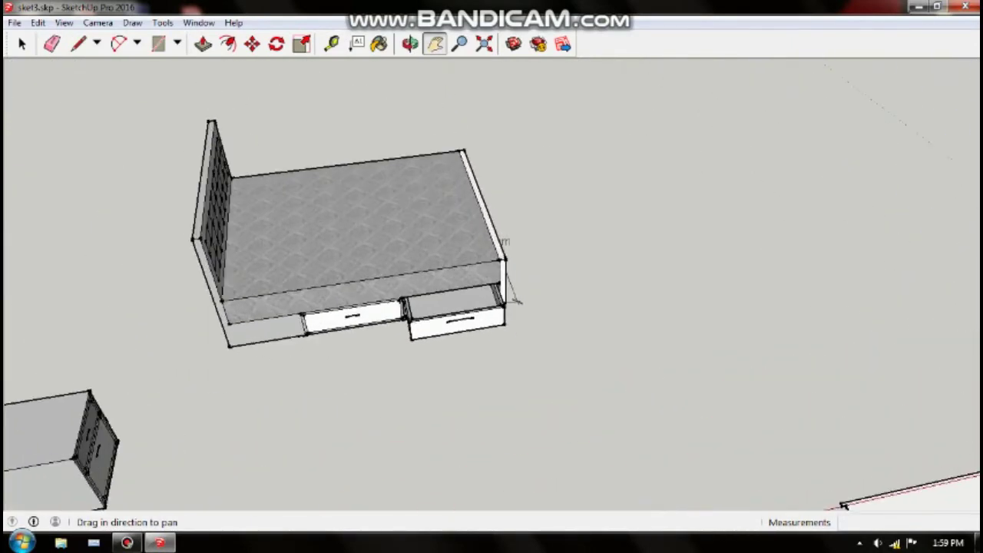
scroll(354, 207, "up", 1)
scroll(405, 207, "up", 1)
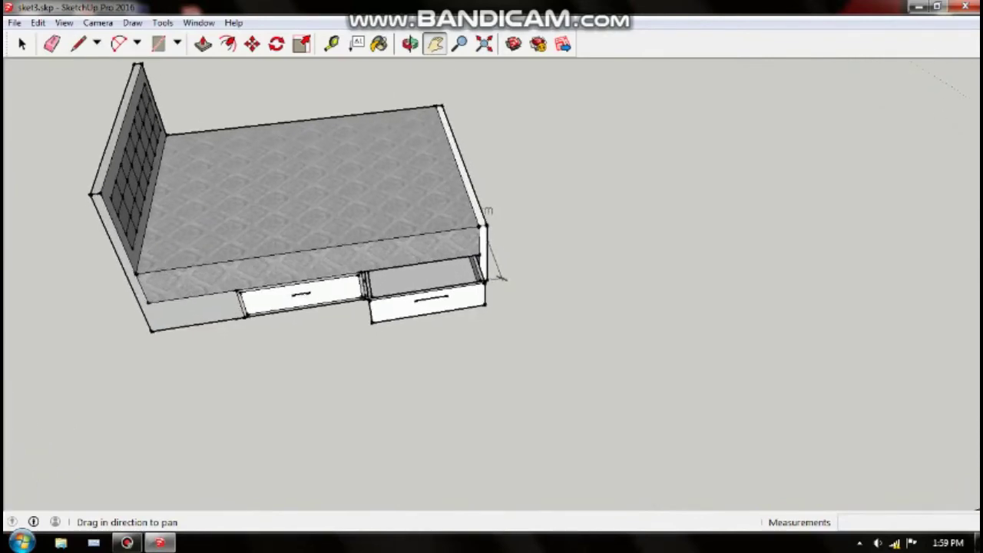
left_click_drag(461, 230, 499, 288)
scroll(560, 354, "up", 1)
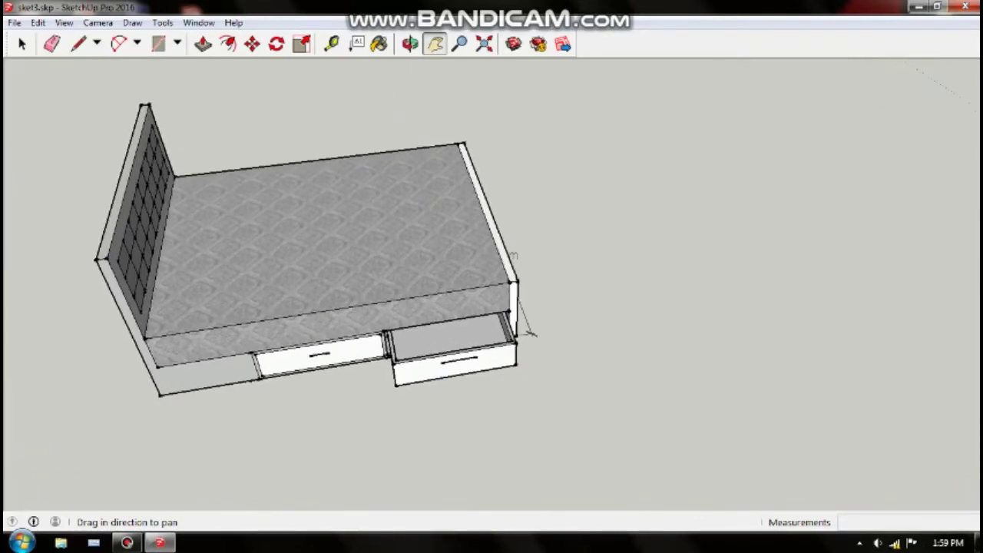
Select the bed group, enter it for editing, and orbit to face its front.
key("space")
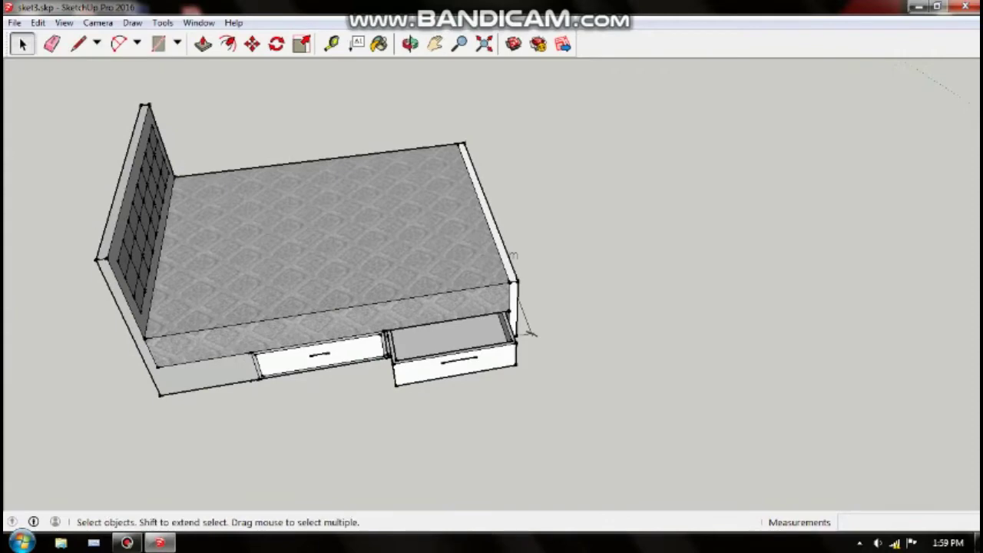
left_click(520, 304)
double_click(529, 331)
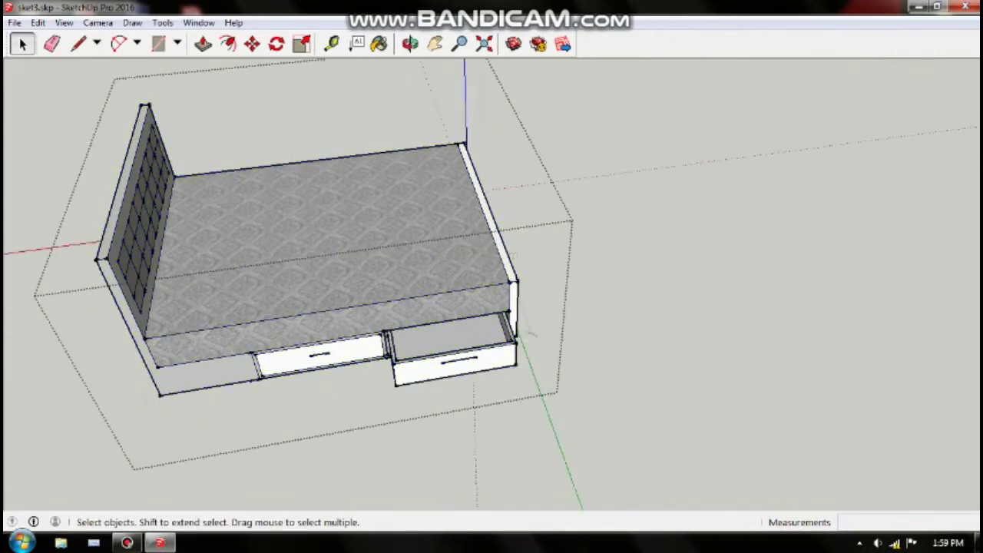
middle_click_drag(528, 330, 492, 326)
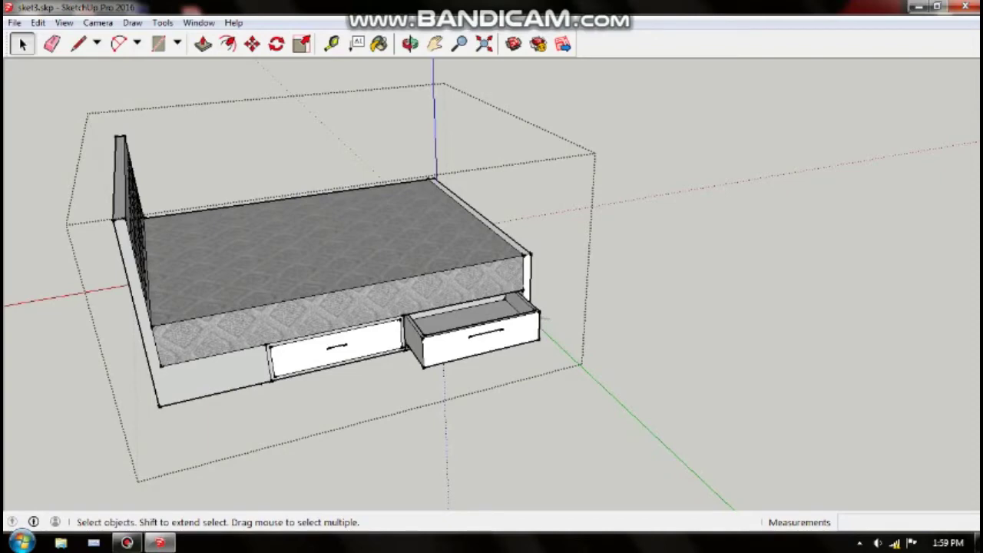
middle_click_drag(541, 319, 530, 315)
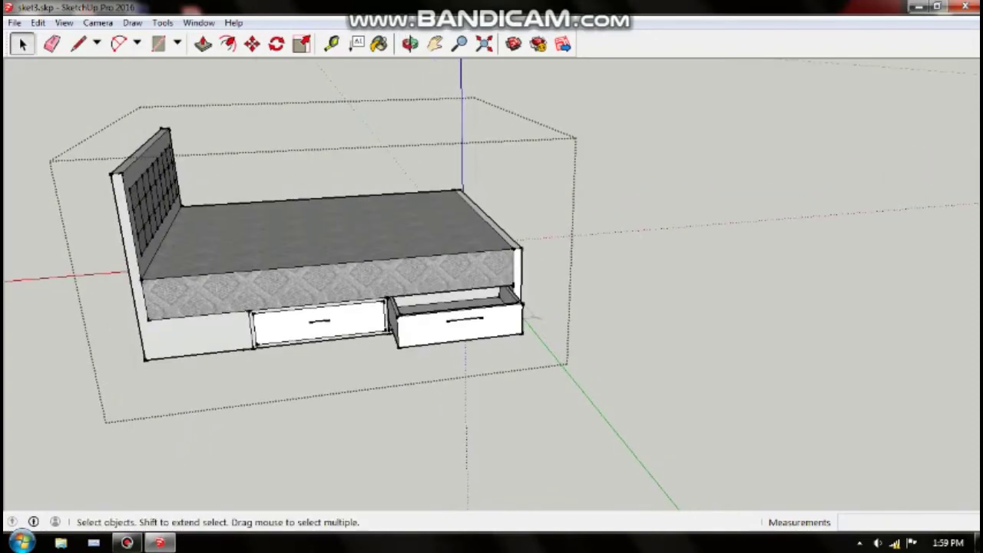
Push the open drawer's front face back into the bed with Push/Pull.
left_click(203, 44)
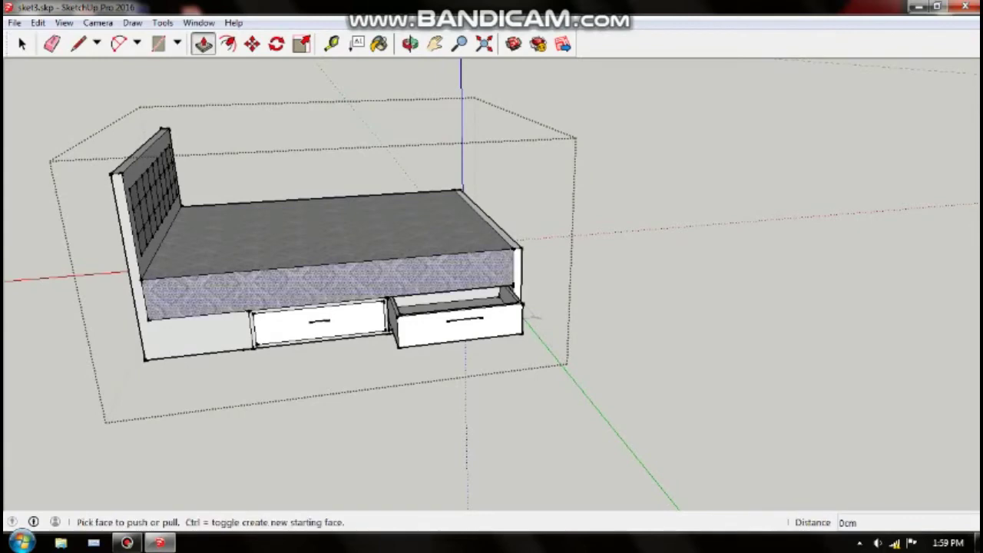
left_click(531, 315)
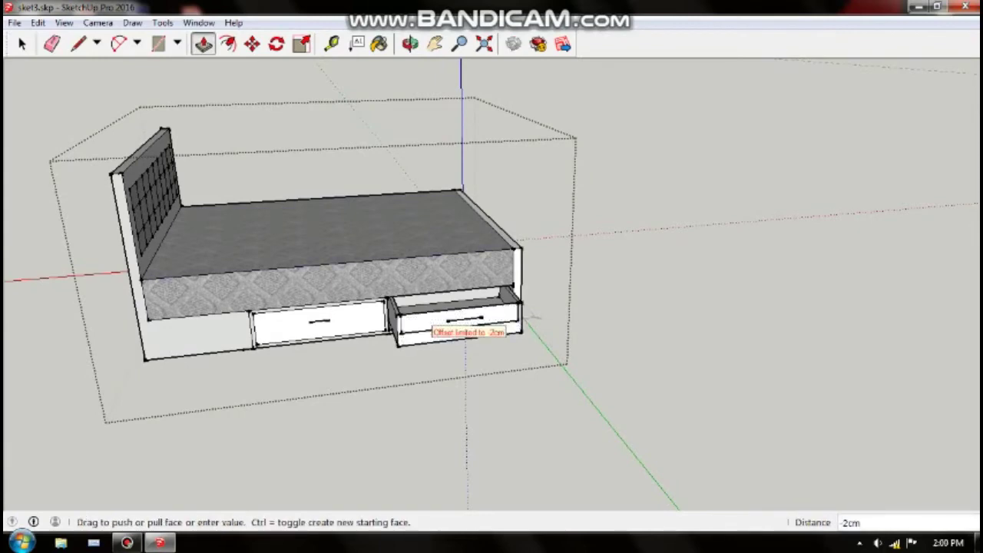
left_click(532, 315)
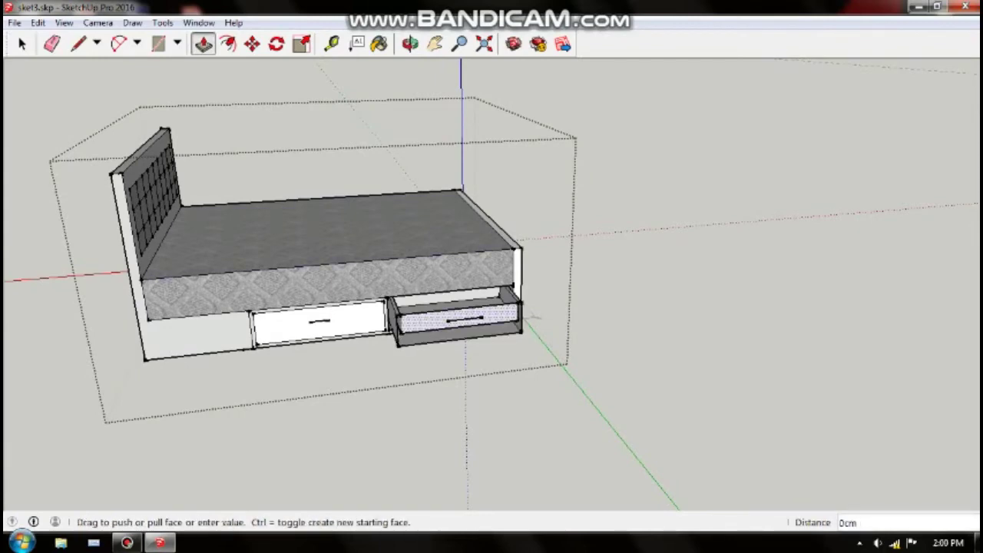
left_click(532, 315)
left_click(532, 315)
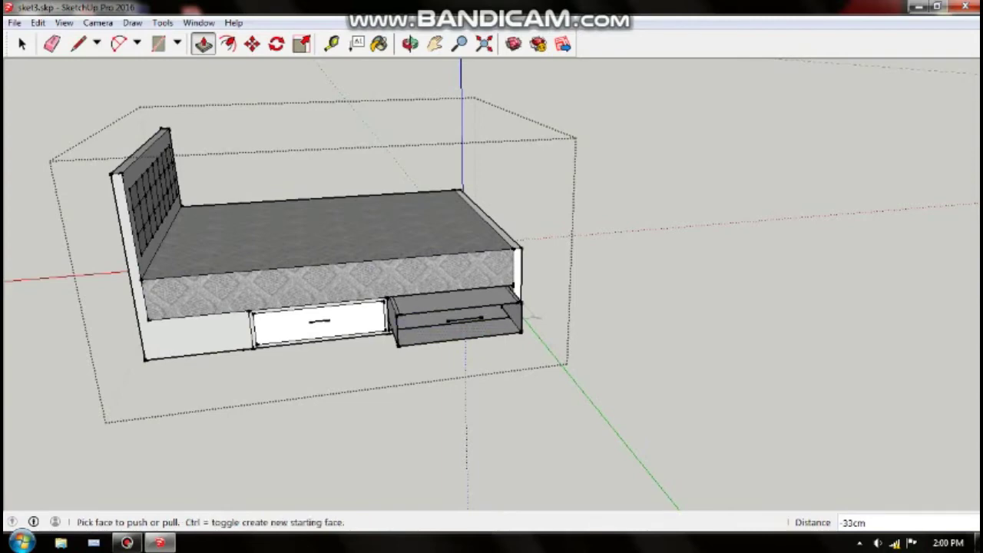
middle_click_drag(532, 315, 319, 245)
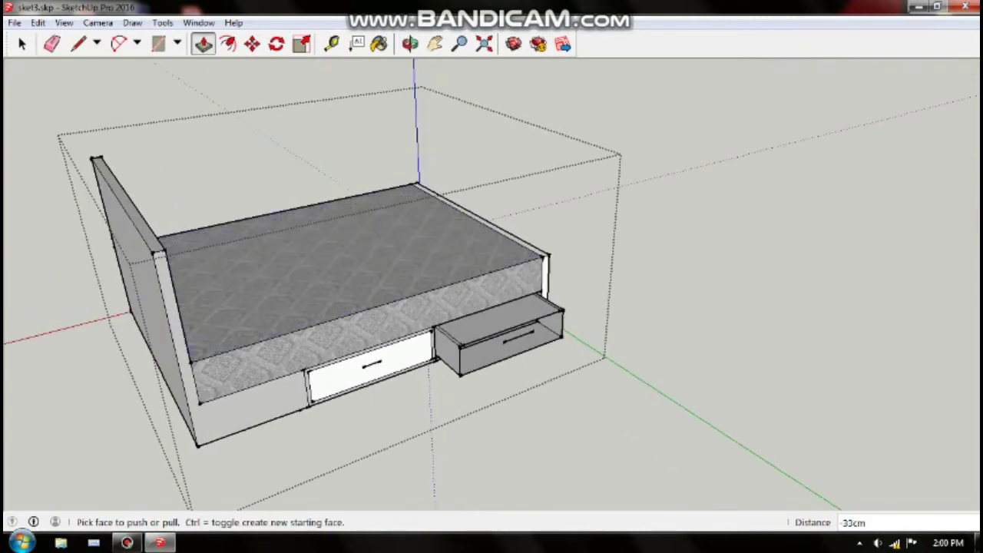
Erase the pulled-out right drawer and check the bed base from the front.
key("e")
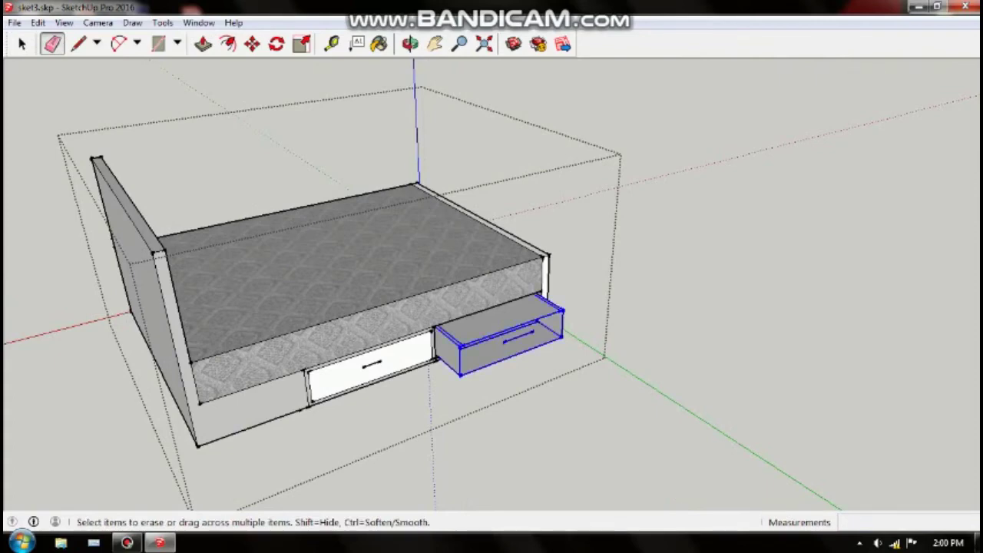
left_click(555, 311)
scroll(557, 316, "up", 2)
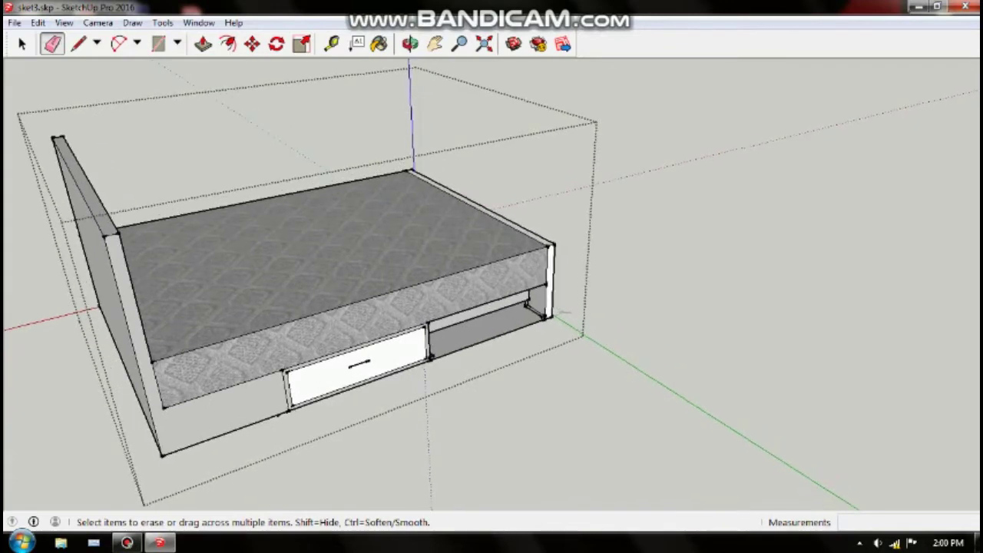
middle_click_drag(563, 311, 555, 316)
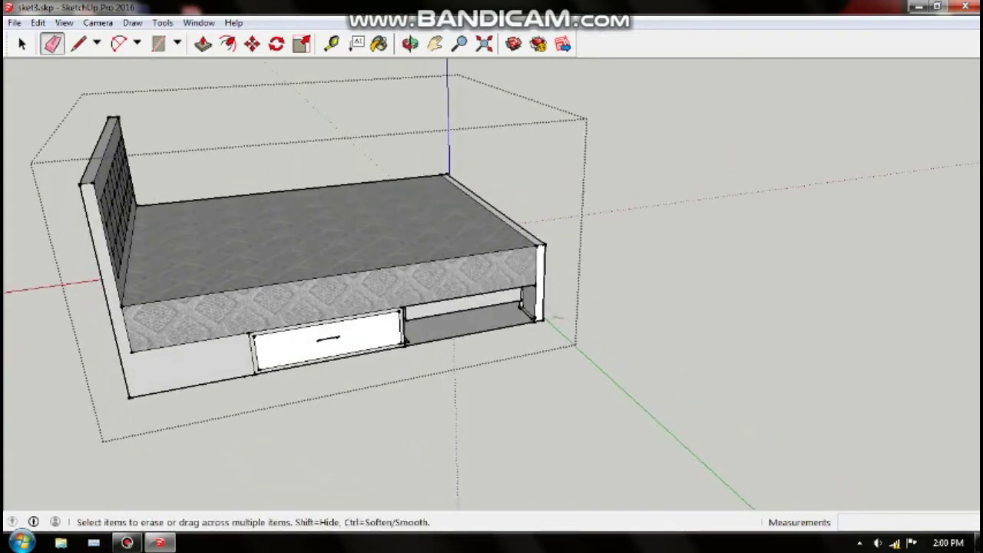
scroll(555, 315, "up", 2)
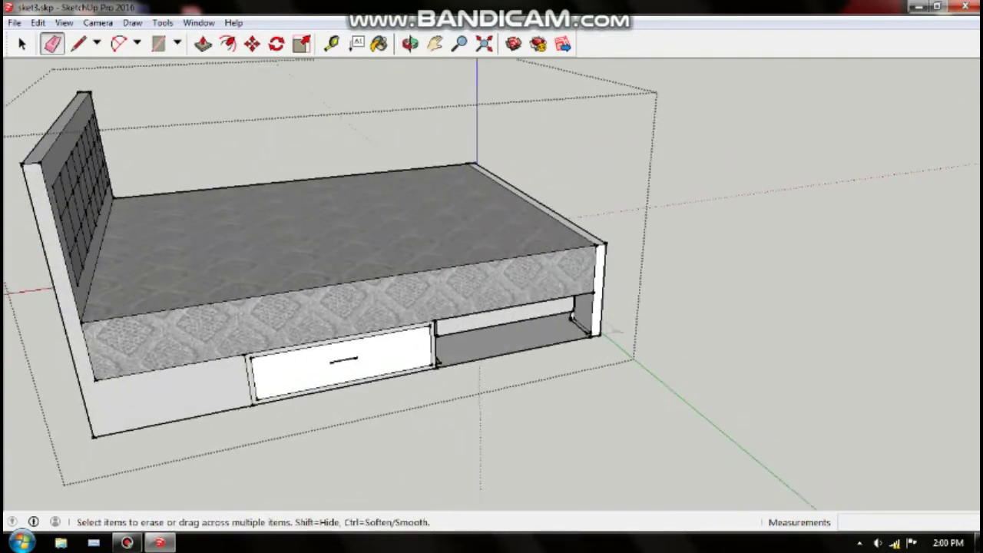
scroll(614, 327, "up", 1)
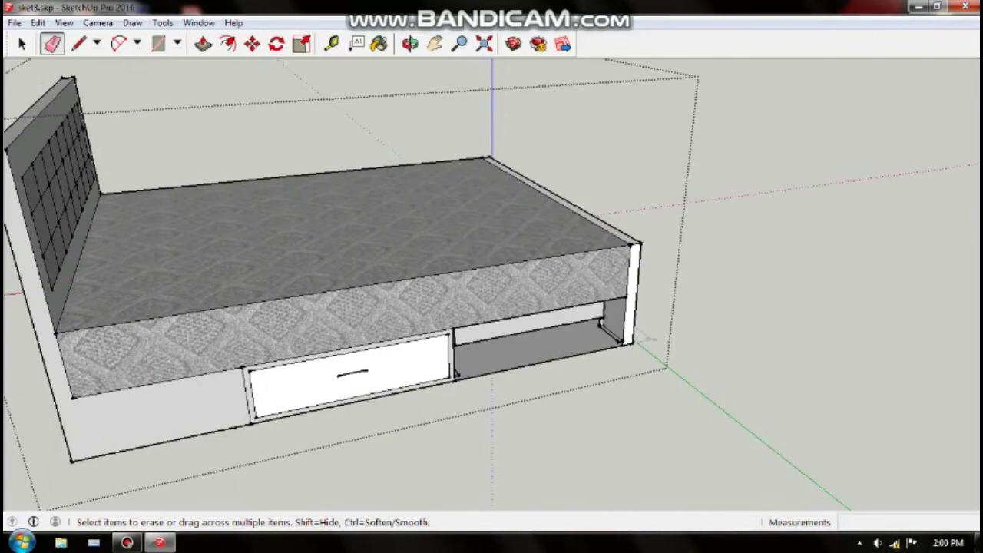
mouse_move(647, 338)
middle_mouse_down()
mouse_move(553, 253)
mouse_move(537, 192)
middle_mouse_up()
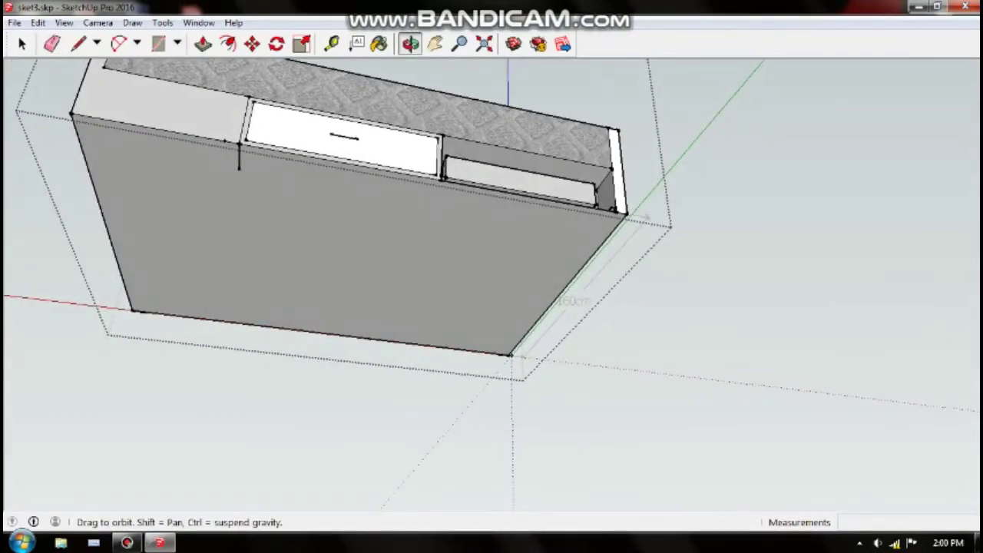
middle_click_drag(645, 217, 631, 355)
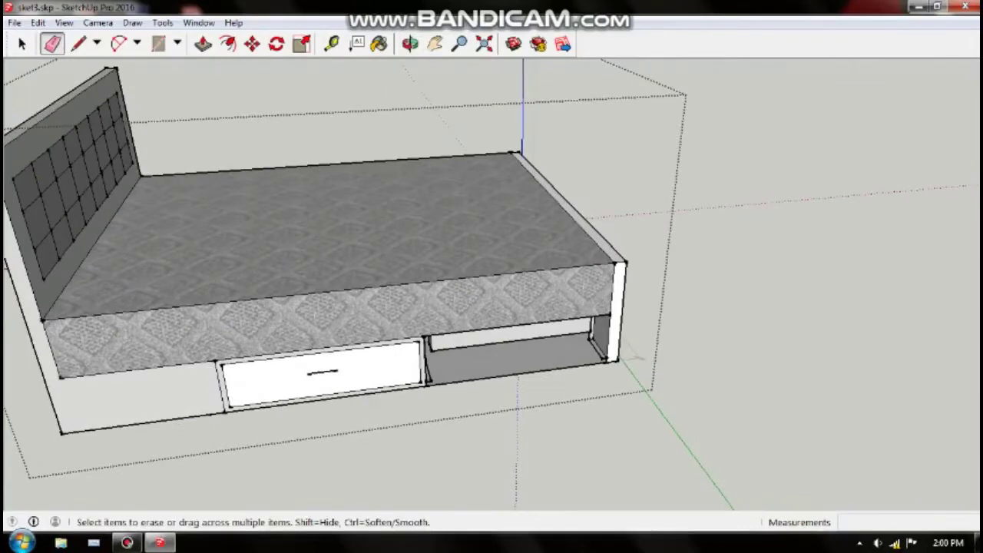
Draw a 75 × 23 cm rectangle across the empty drawer opening's floor.
left_click(158, 44)
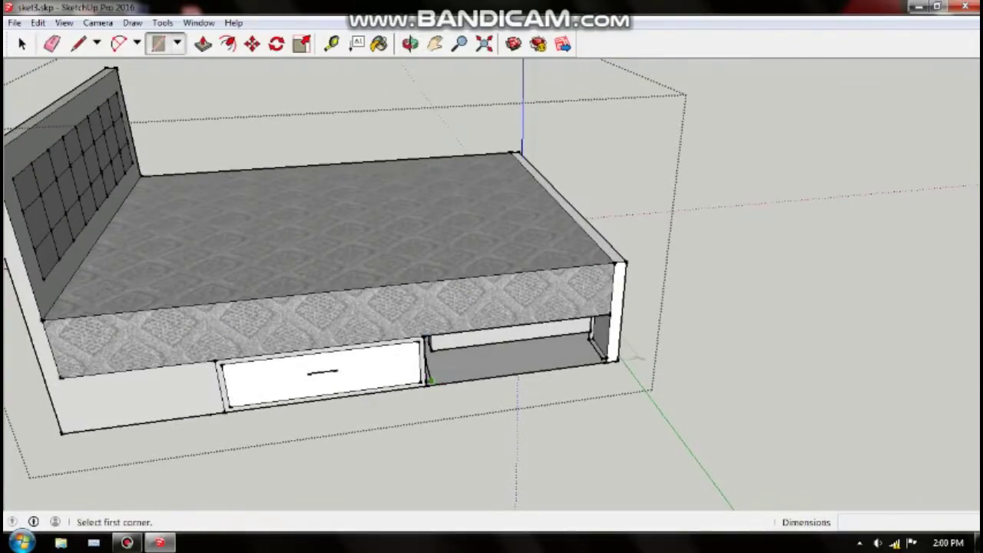
left_click(427, 383)
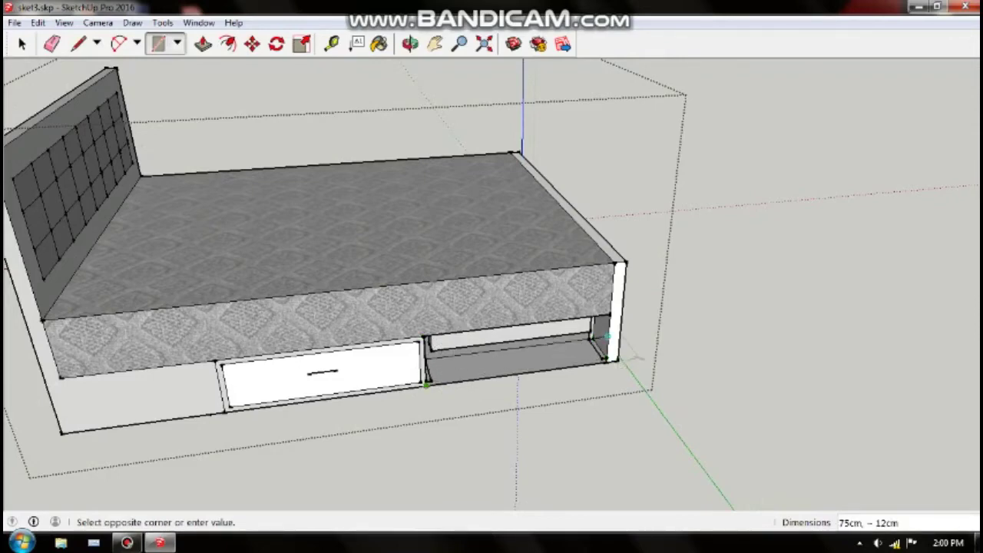
left_click(623, 357)
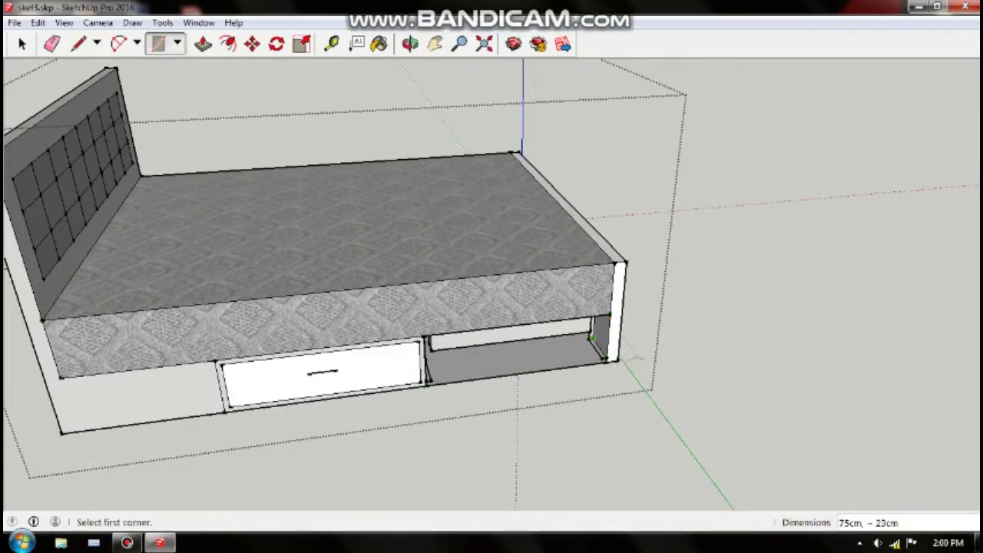
scroll(479, 379, "up", 2)
scroll(481, 379, "up", 2)
scroll(482, 379, "up", 1)
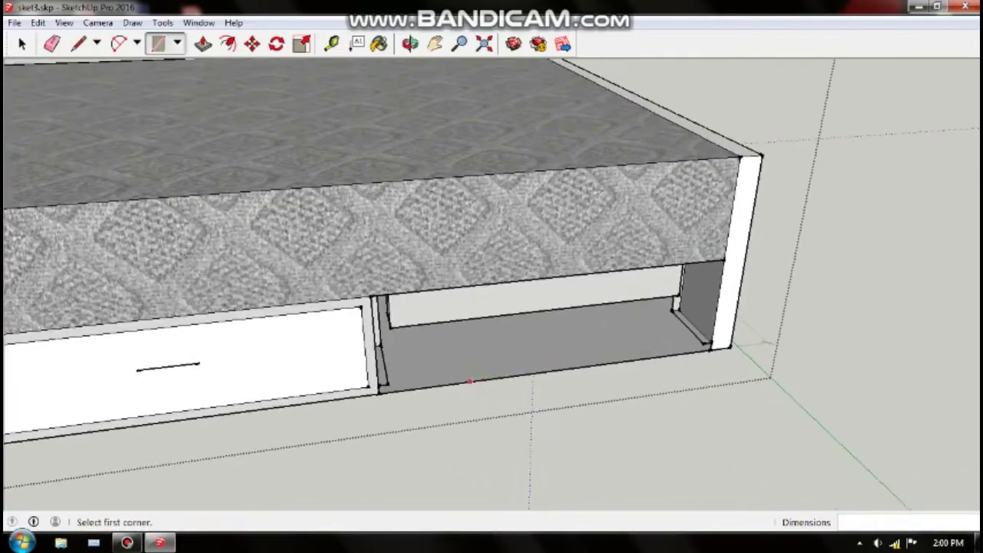
mouse_move(482, 379)
middle_mouse_down()
mouse_move(649, 236)
mouse_move(668, 230)
mouse_move(675, 269)
middle_mouse_up()
Erase the leftover drawer panel edges around the compartment opening.
key("r")
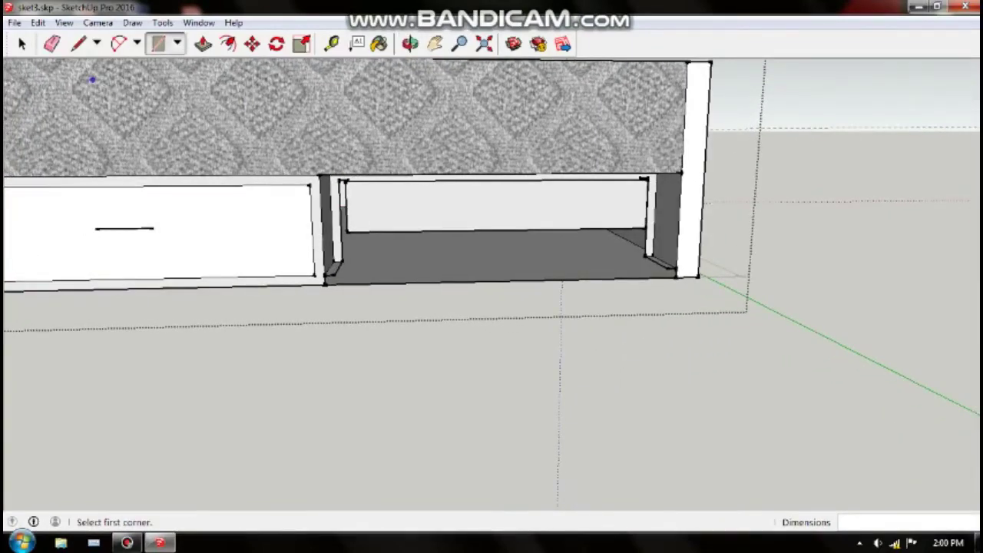
key("e")
key("ctrl+z")
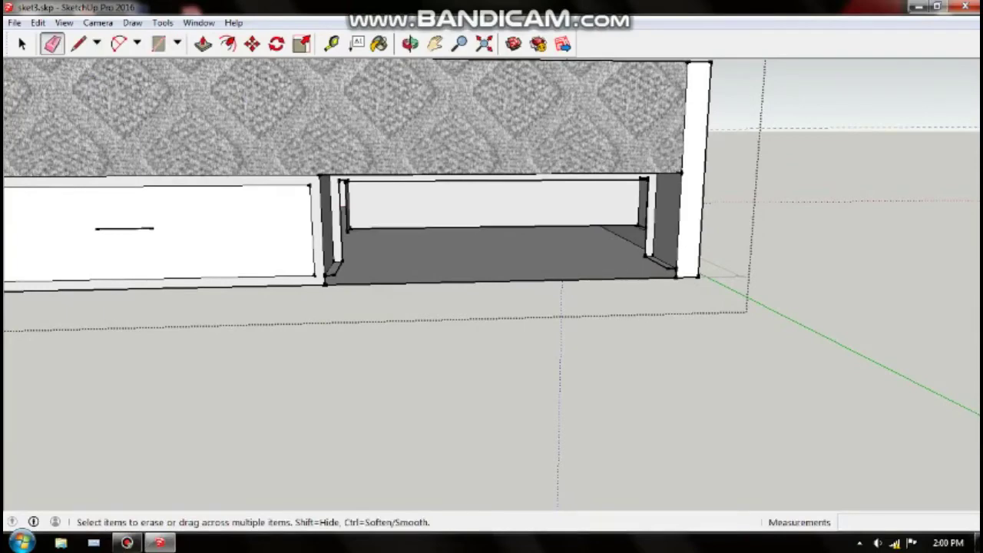
left_click(346, 207)
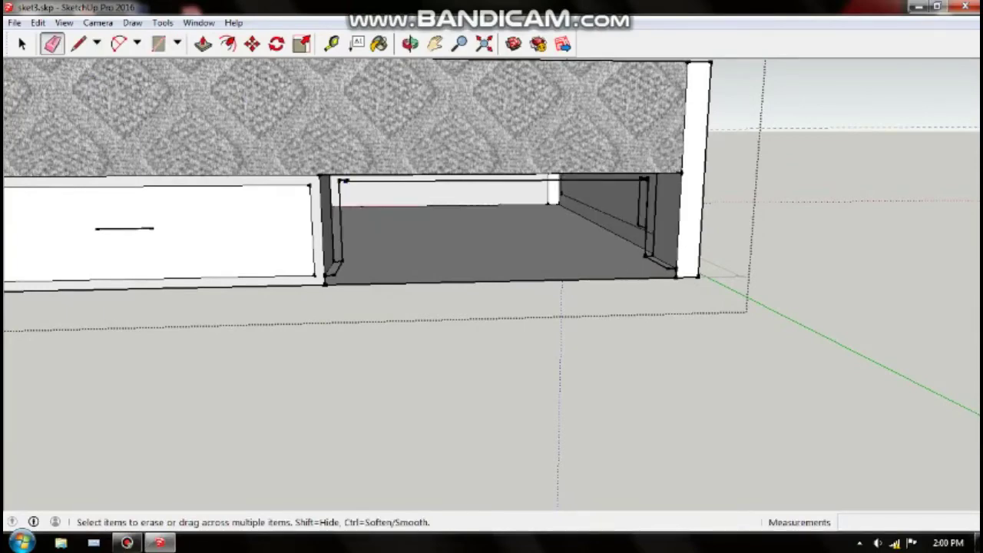
left_click(332, 271)
left_click(340, 223)
left_click(343, 181)
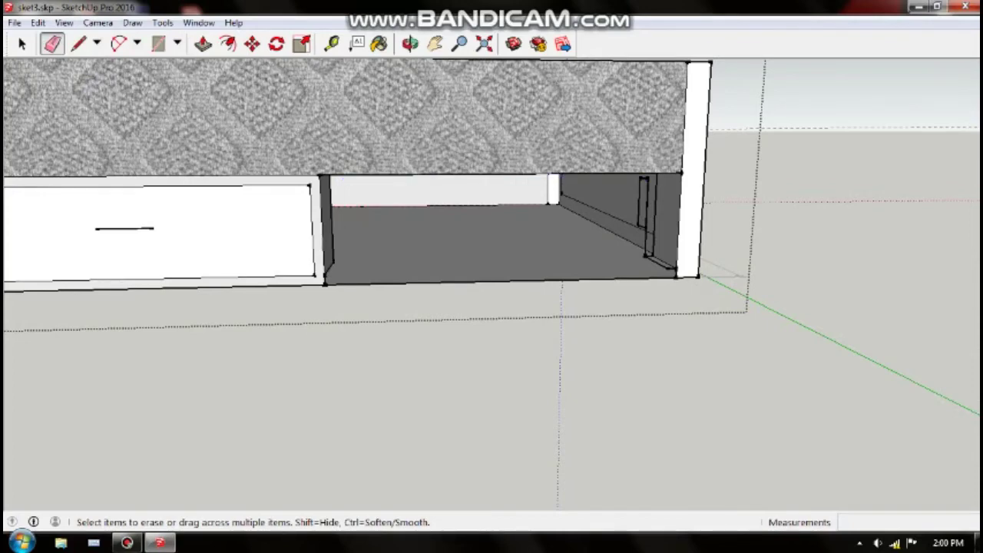
left_click(640, 203)
left_click(645, 224)
left_click(642, 227)
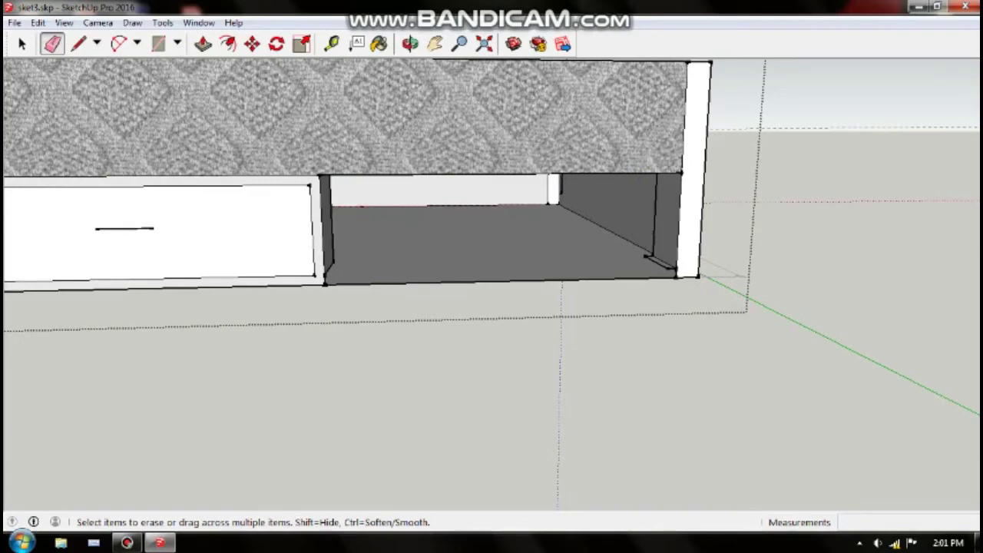
Erase stray edges at the compartment's inner corner and back wall, keeping the floor face.
scroll(661, 238, "up", 2)
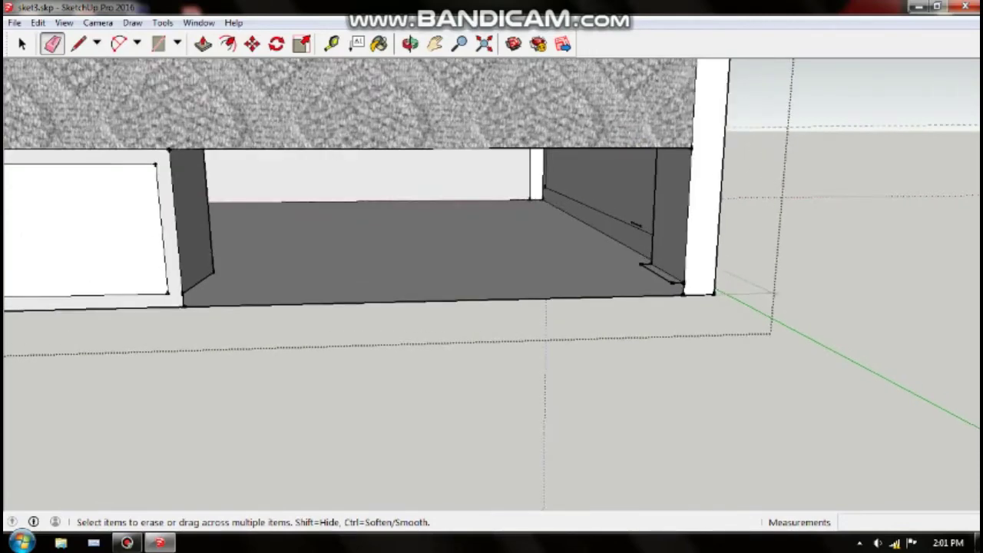
scroll(661, 238, "up", 1)
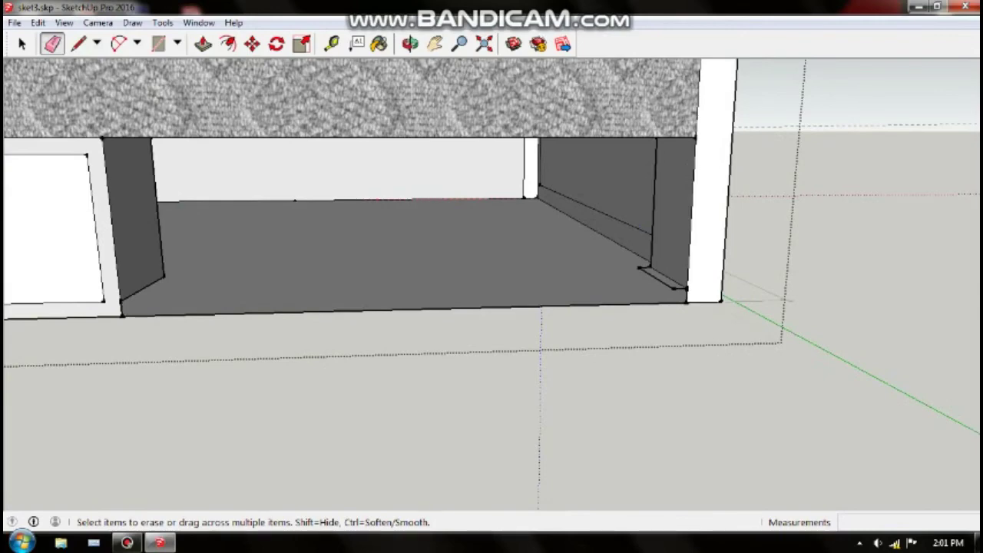
mouse_move(664, 281)
middle_mouse_down("shift")
mouse_move(626, 298)
mouse_move(735, 267)
mouse_move(691, 268)
middle_mouse_up("shift")
left_click(626, 298)
left_click(736, 268)
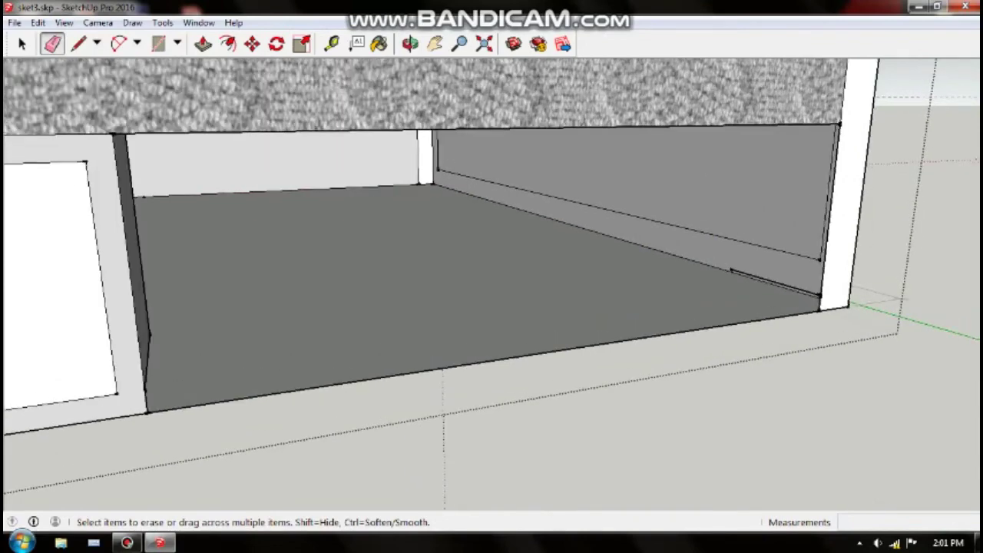
left_click(776, 283)
key("ctrl+z")
left_click(775, 283)
Orbit around the bed base to inspect the cleaned compartment.
middle_click_drag(492, 307, 492, 230)
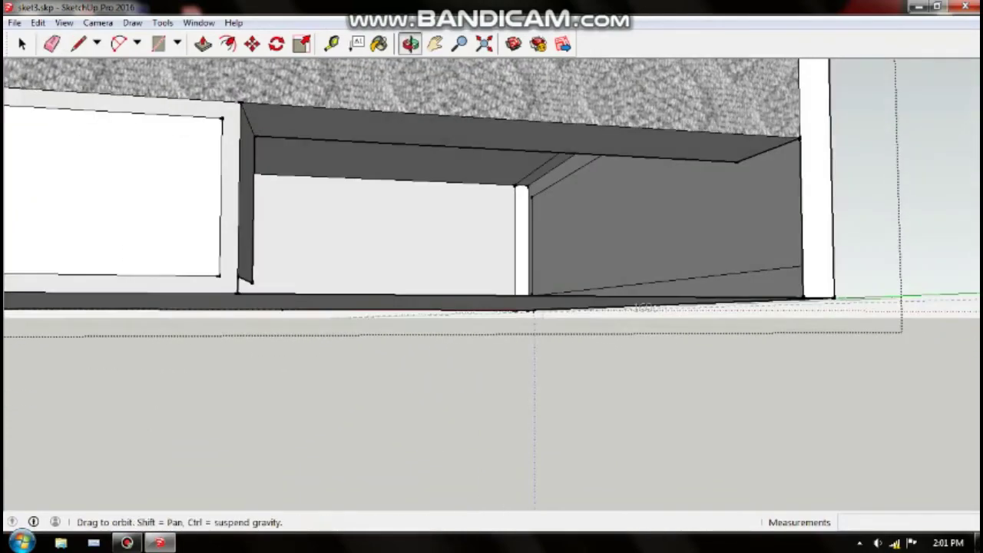
mouse_move(492, 307)
middle_mouse_down()
mouse_move(400, 292)
mouse_move(507, 299)
middle_mouse_up()
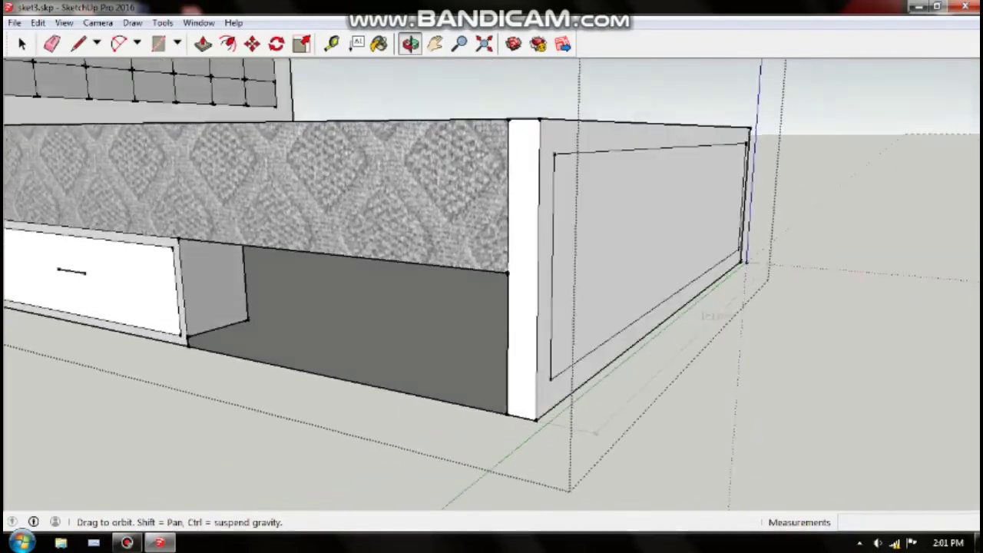
left_click_drag(492, 308, 583, 300)
key("e")
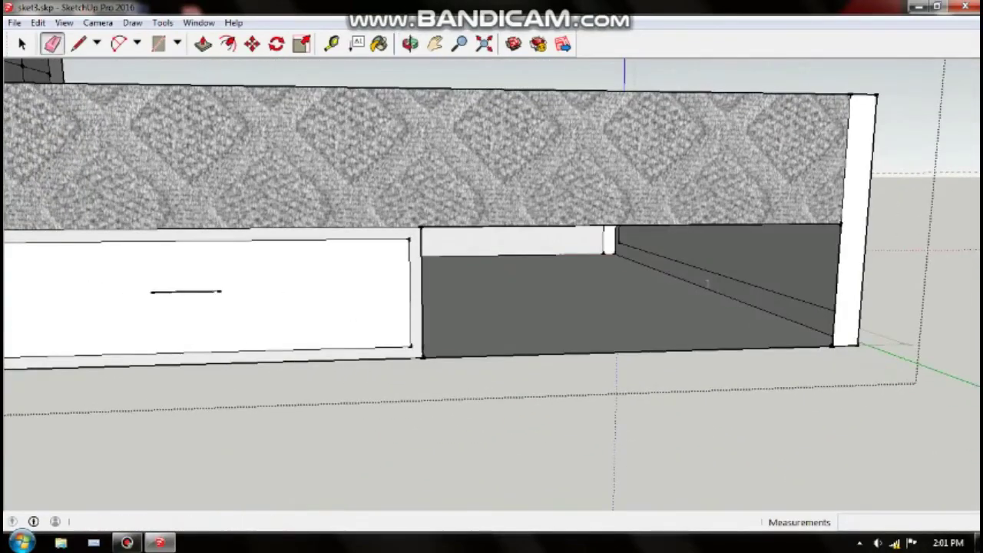
mouse_move(492, 308)
middle_mouse_down()
mouse_move(523, 307)
mouse_move(409, 239)
mouse_move(469, 260)
middle_mouse_up()
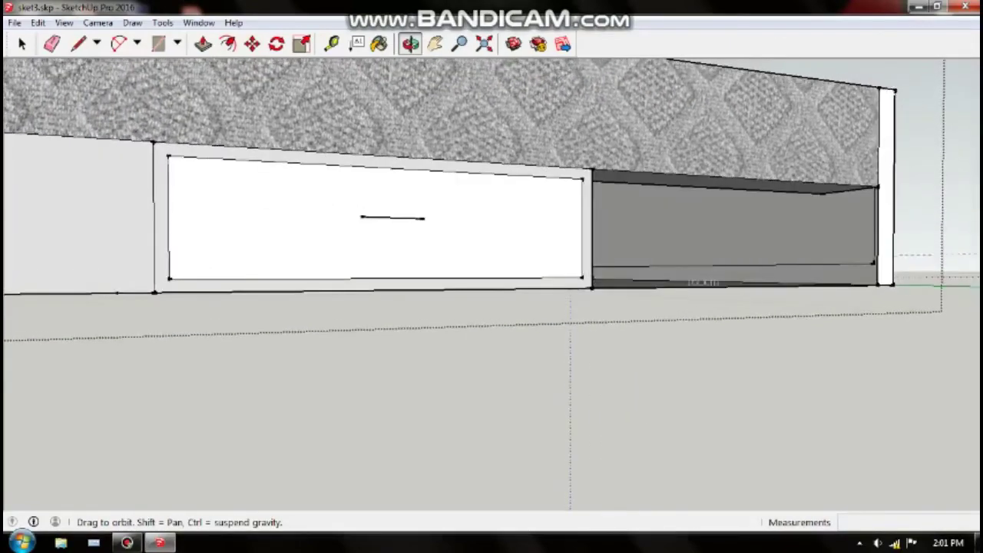
Erase the drawer front's outline and handle line, keeping the front face intact.
middle_click_drag(469, 260, 522, 292)
left_click(148, 231)
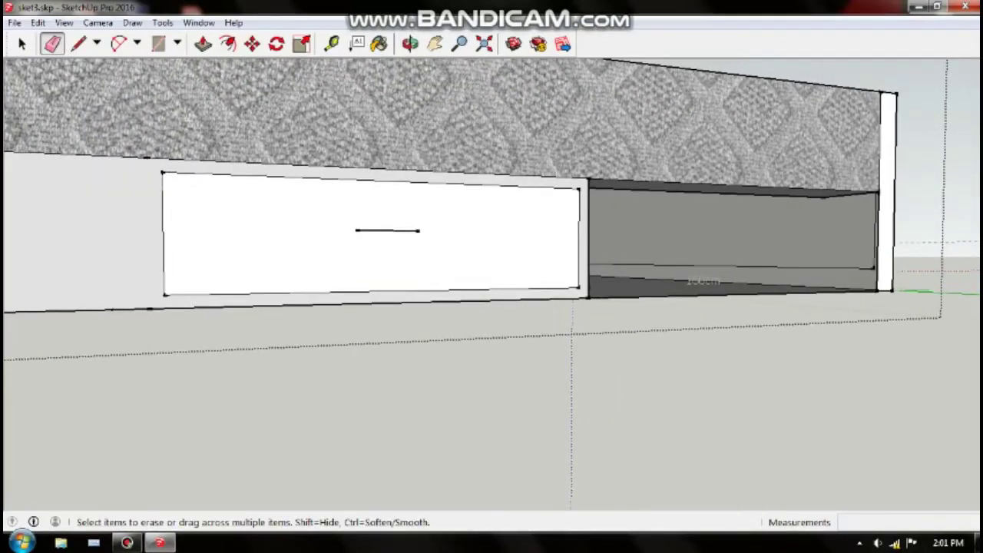
left_click(162, 230)
left_click(369, 180)
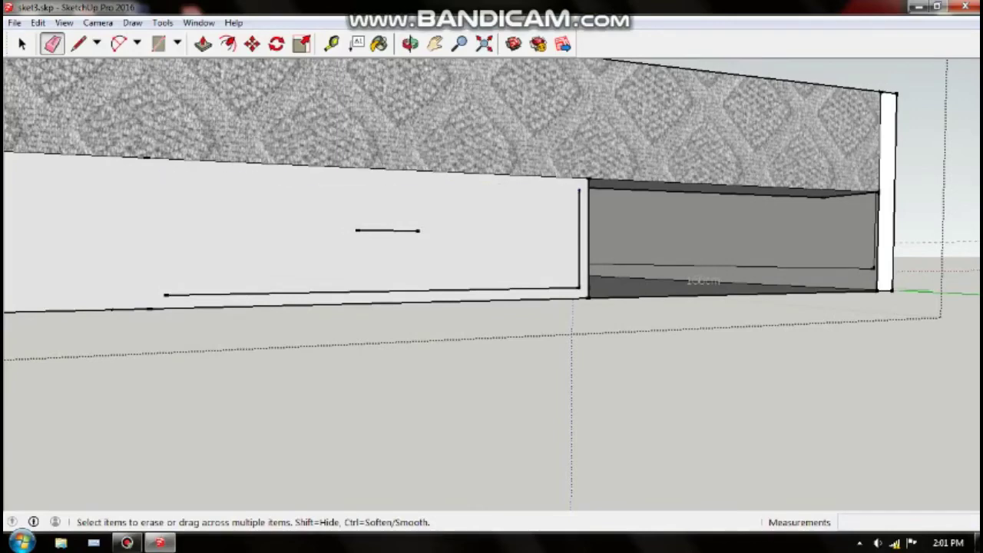
left_click(369, 291)
left_click(388, 231)
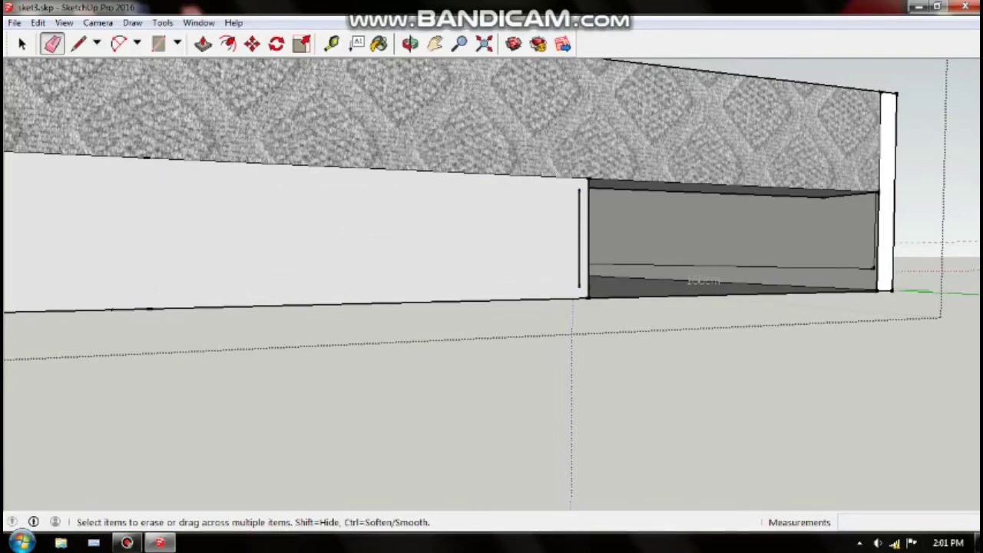
left_click(580, 238)
left_click(589, 238)
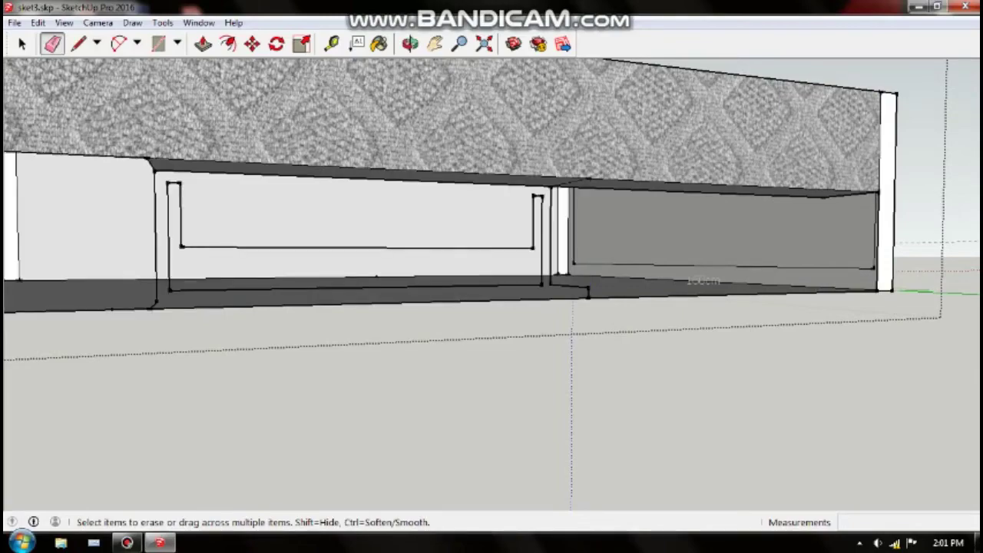
key("ctrl+z")
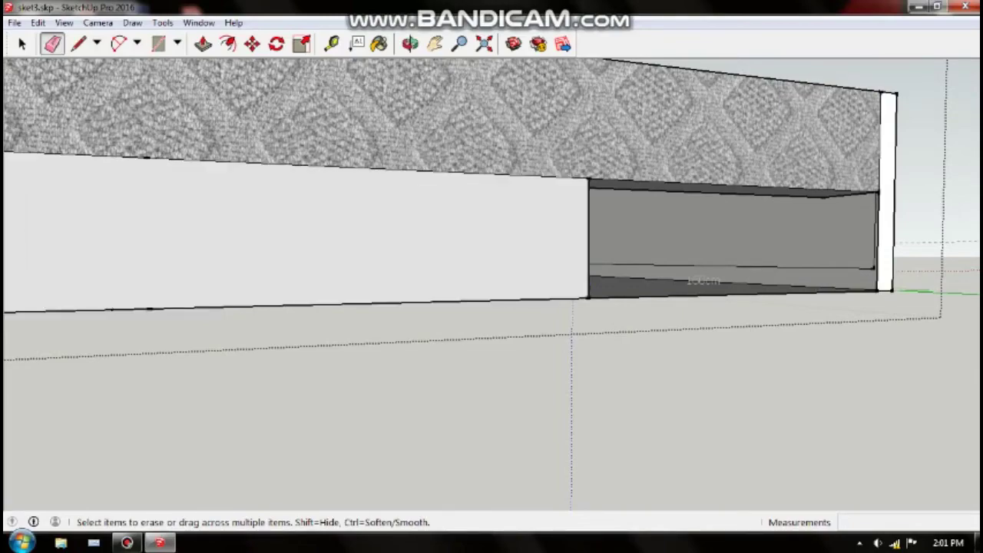
Erase the small inner box's edges inside the open compartment.
middle_click_drag(492, 307, 384, 346)
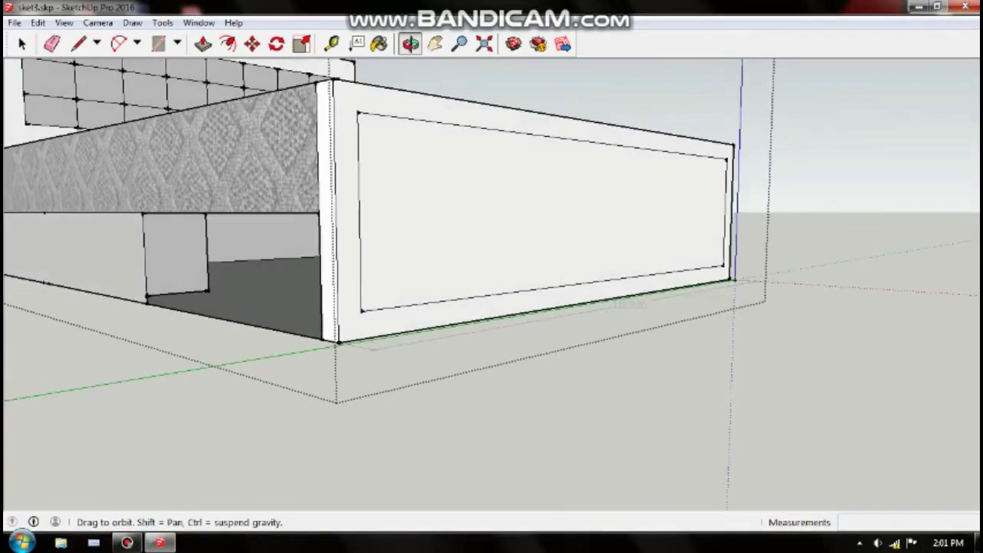
middle_click_drag(492, 307, 553, 308)
mouse_move(491, 307)
middle_mouse_down()
mouse_move(511, 377)
mouse_move(549, 315)
mouse_move(538, 323)
middle_mouse_up()
middle_click_drag(267, 244, 265, 243)
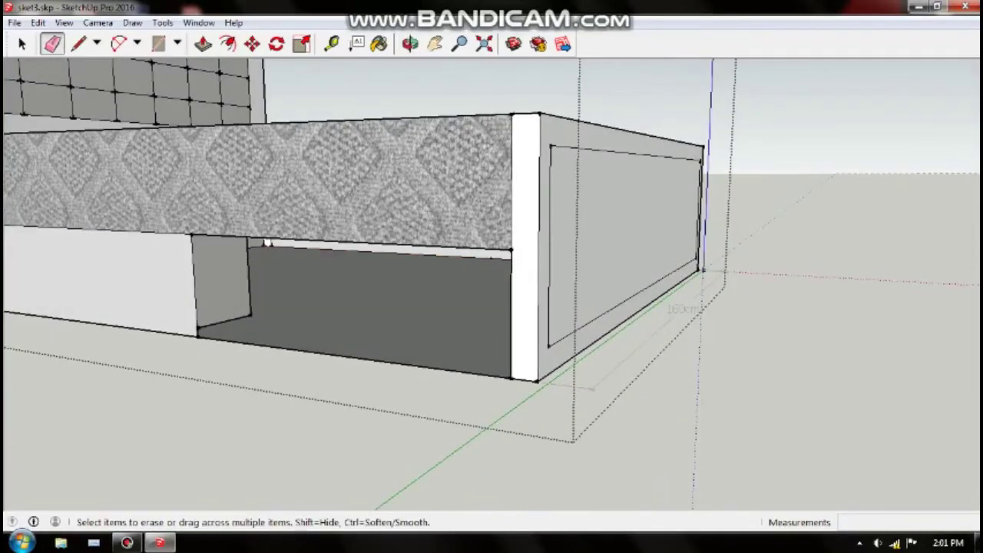
left_click_drag(248, 269, 249, 307)
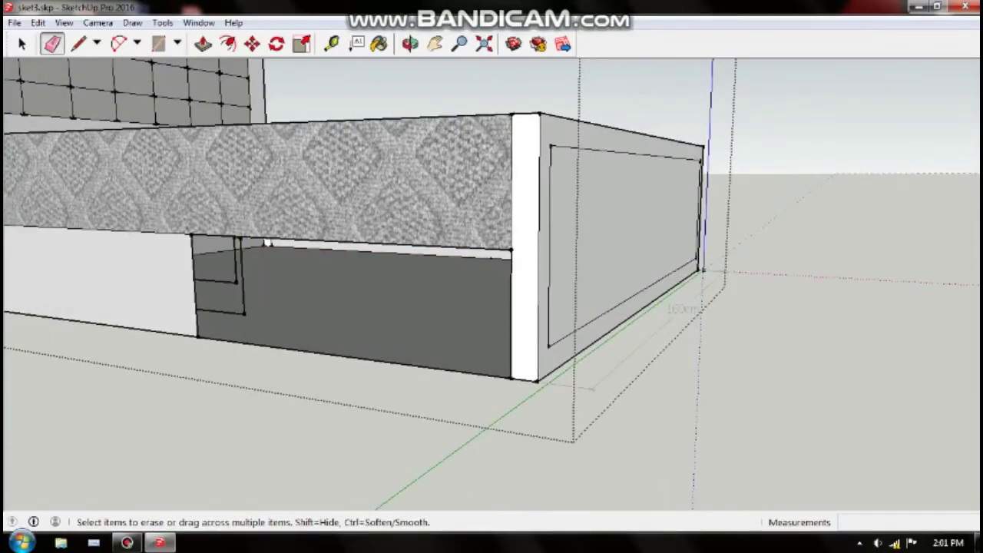
left_click_drag(242, 246, 223, 311)
mouse_move(223, 311)
middle_mouse_down()
mouse_move(244, 216)
mouse_move(262, 244)
mouse_move(475, 262)
middle_mouse_up()
Seal the opening with a 75 × 23 cm rectangle and erase the seam edge.
left_click(158, 44)
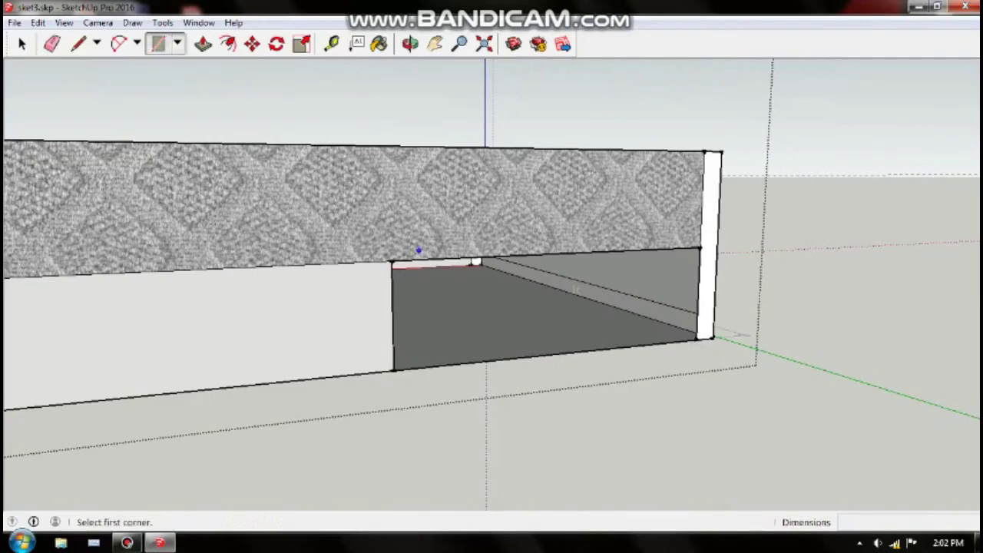
left_click(390, 264)
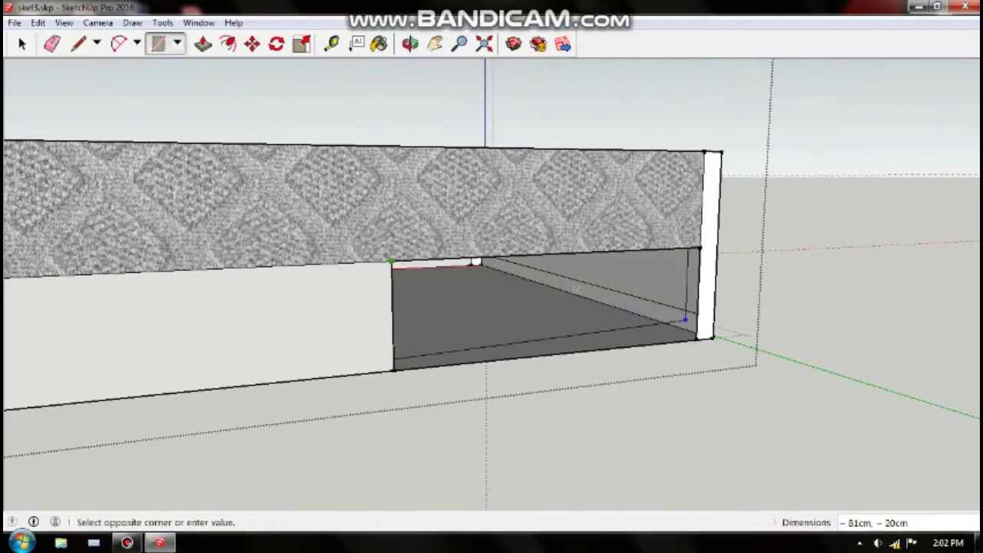
left_click(697, 338)
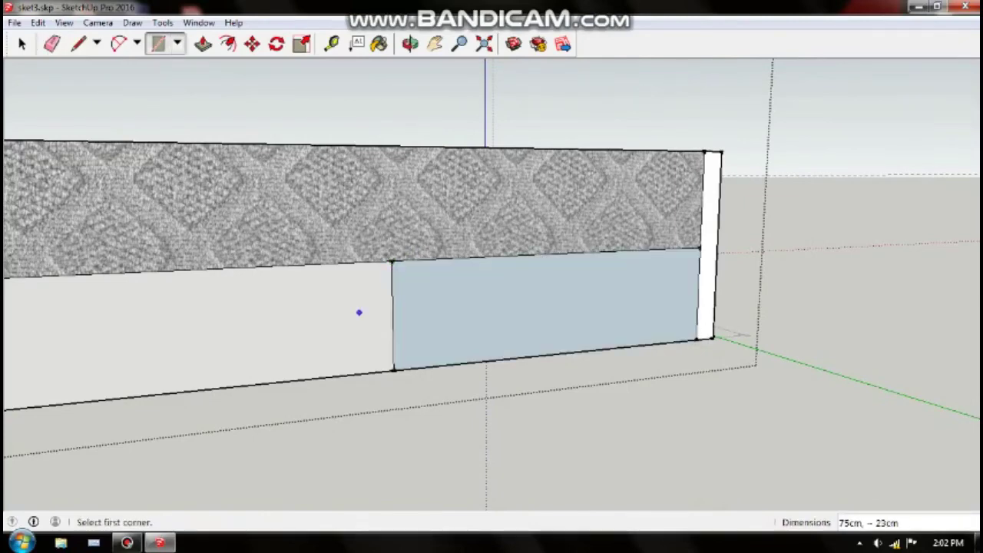
left_click(53, 43)
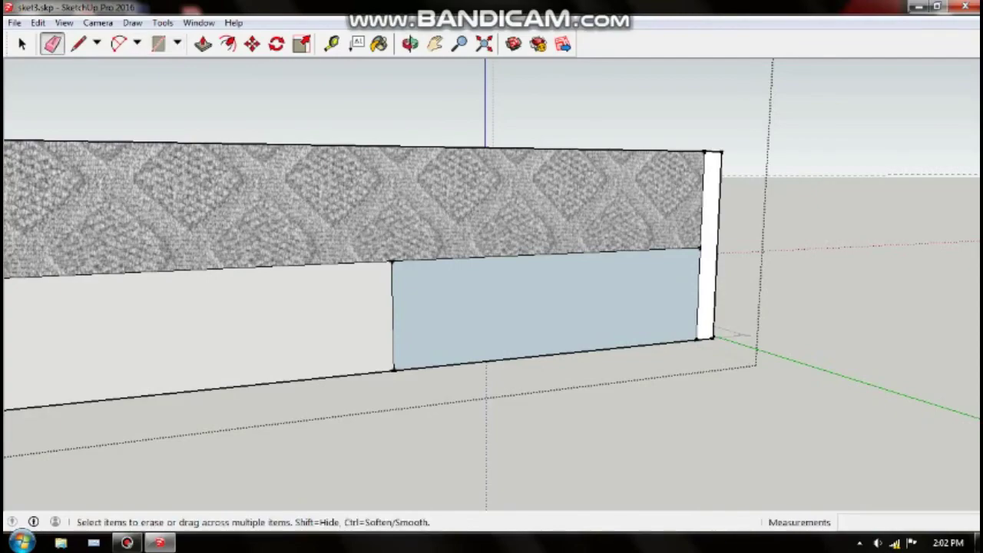
left_click(393, 315)
middle_click_drag(393, 315, 330, 338)
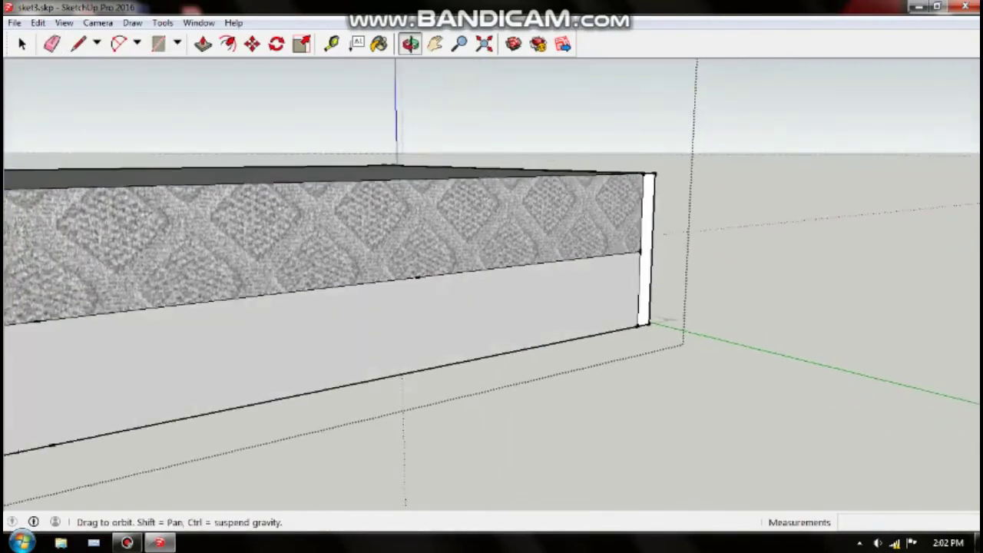
scroll(396, 384, "down", 1)
scroll(396, 384, "down", 1)
scroll(396, 384, "down", 2)
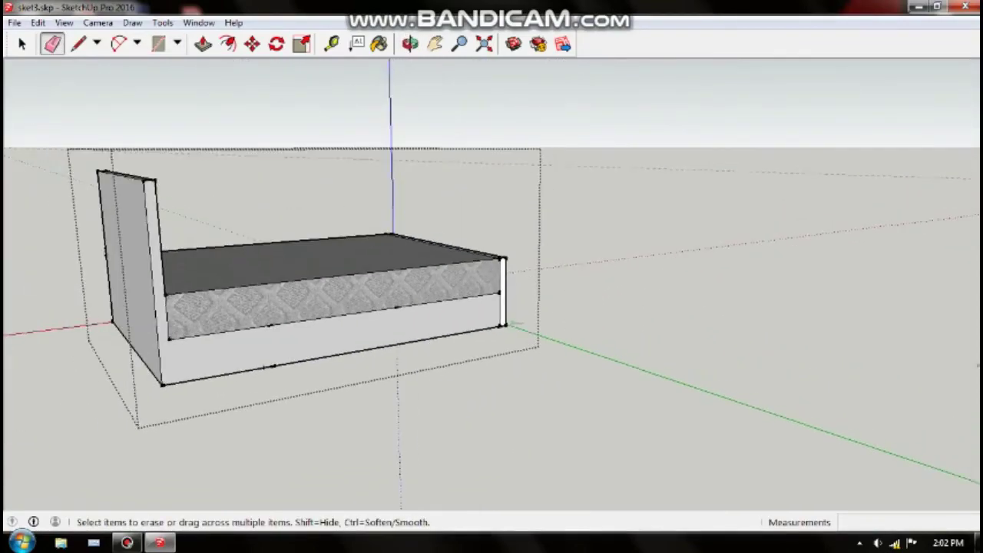
mouse_move(513, 325)
middle_mouse_down()
mouse_move(368, 395)
mouse_move(321, 393)
middle_mouse_up()
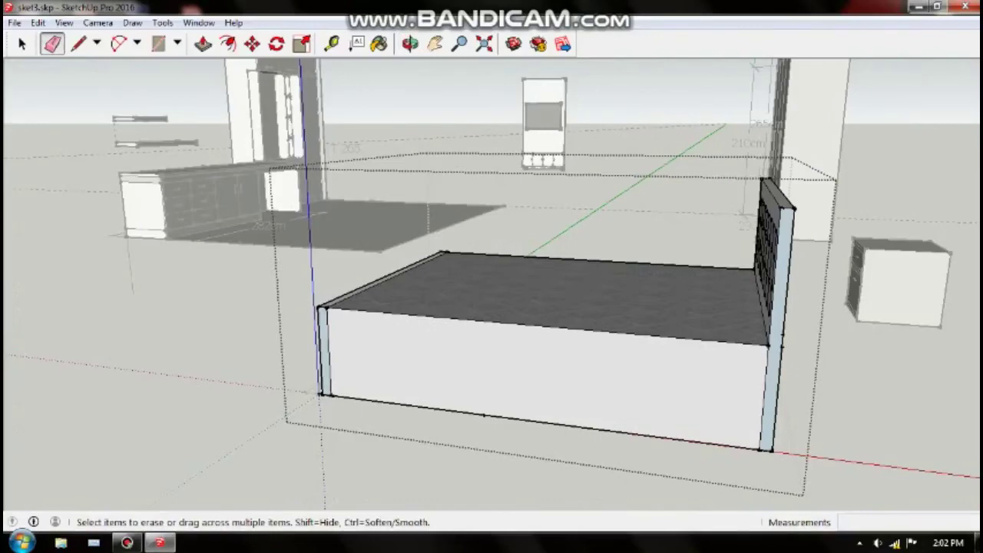
middle_click_drag(321, 393, 361, 407)
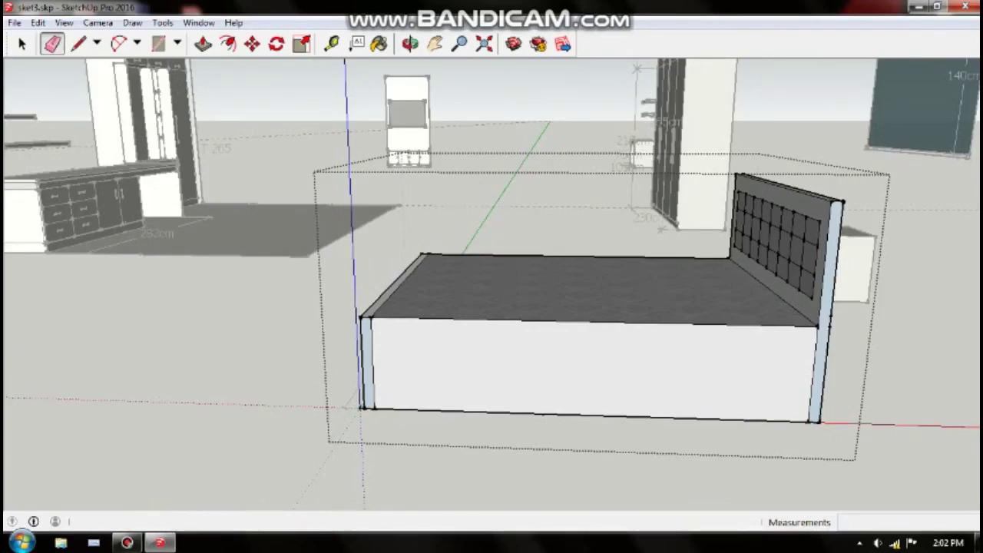
key("o")
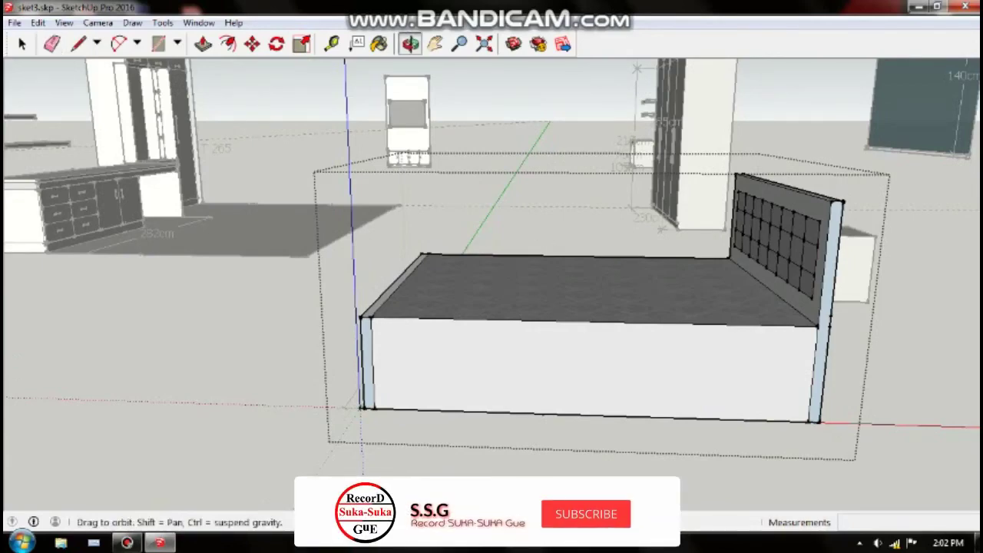
left_click_drag(492, 307, 461, 361)
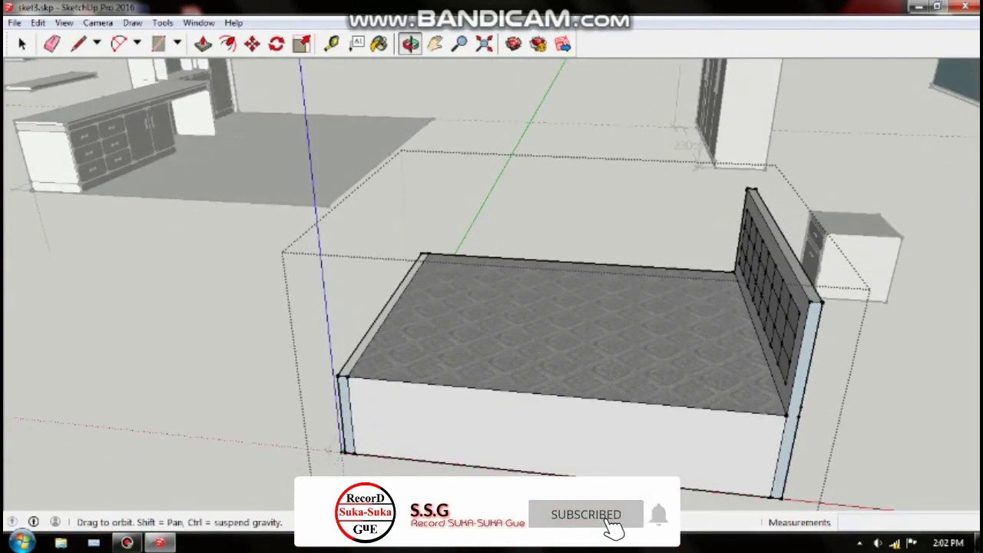
middle_click_drag(491, 361, 507, 307)
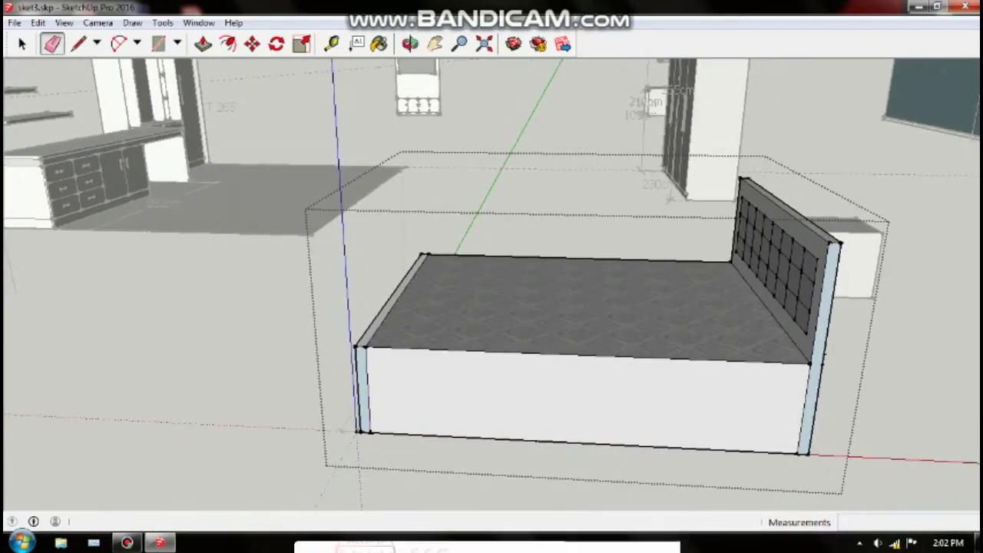